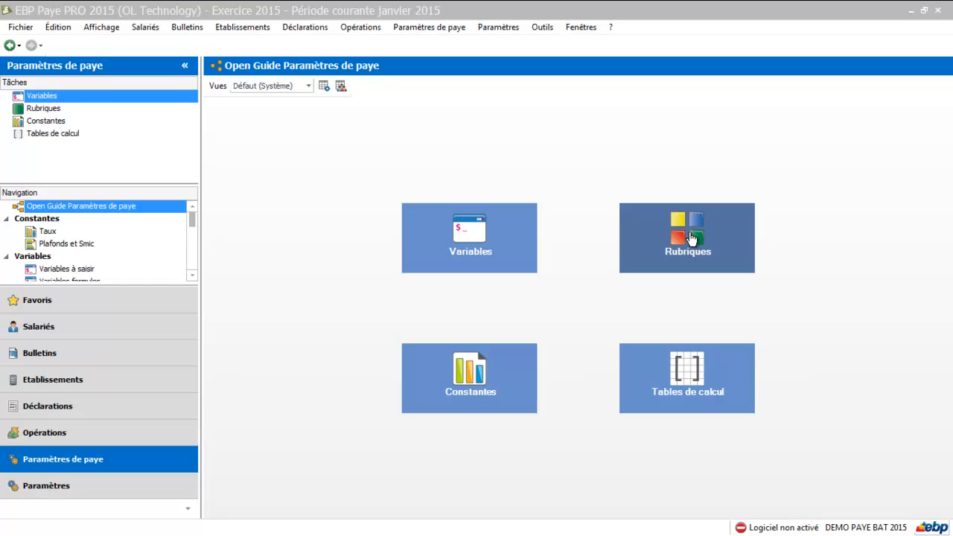
Open the Rubriques list, search it for "salaire" and open the GMENS Salaire de base rubrique.
{"action": "left_click", "coordinate": [691, 238]}
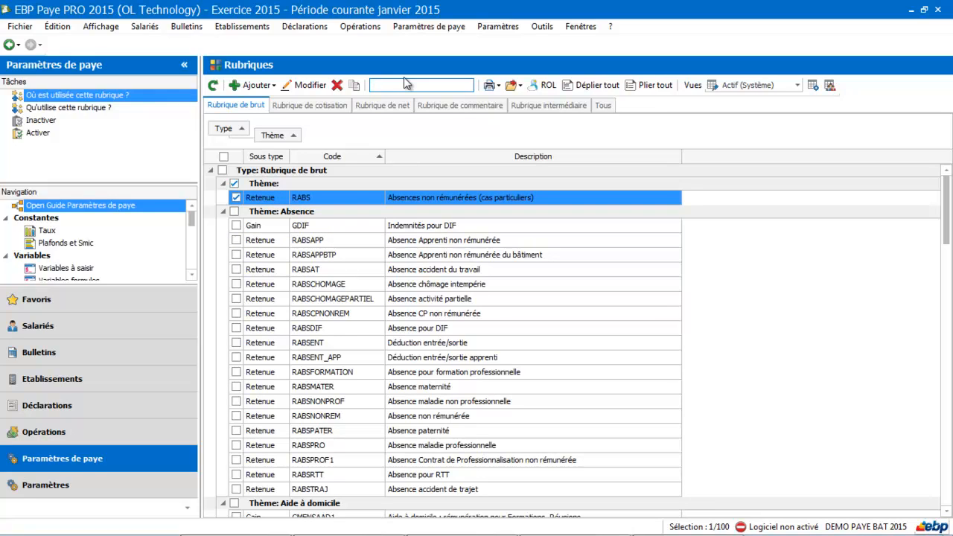
{"action": "type", "text": "alaire"}
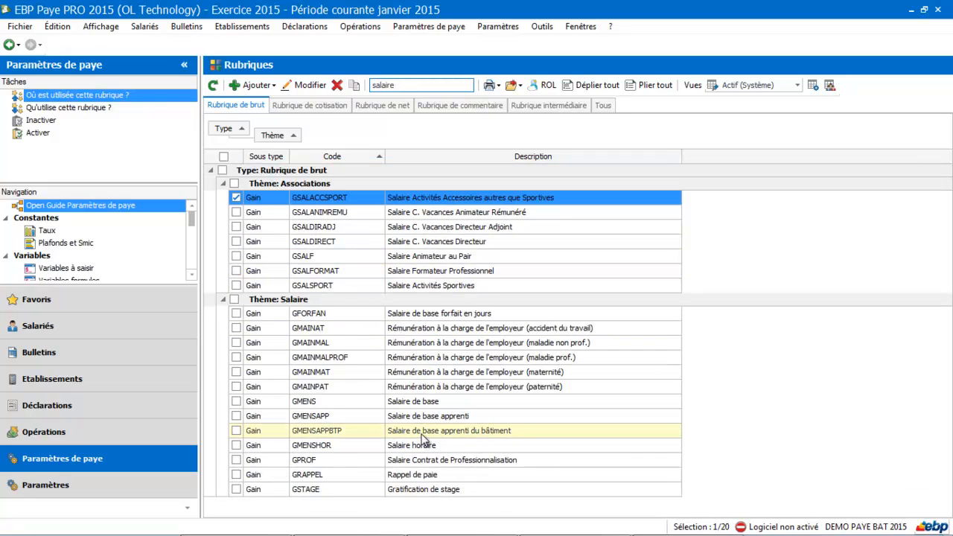
{"action": "left_click", "coordinate": [408, 402]}
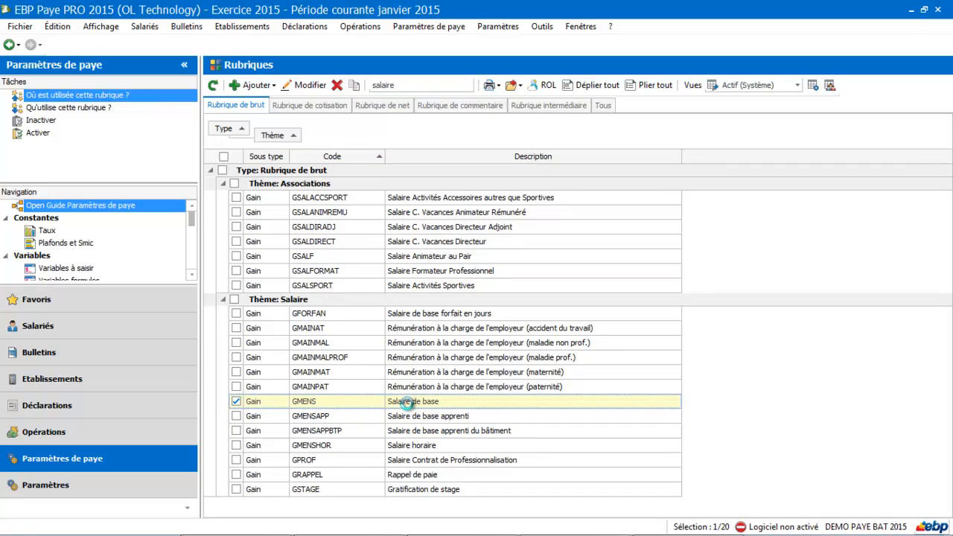
{"action": "double_click", "coordinate": [409, 402]}
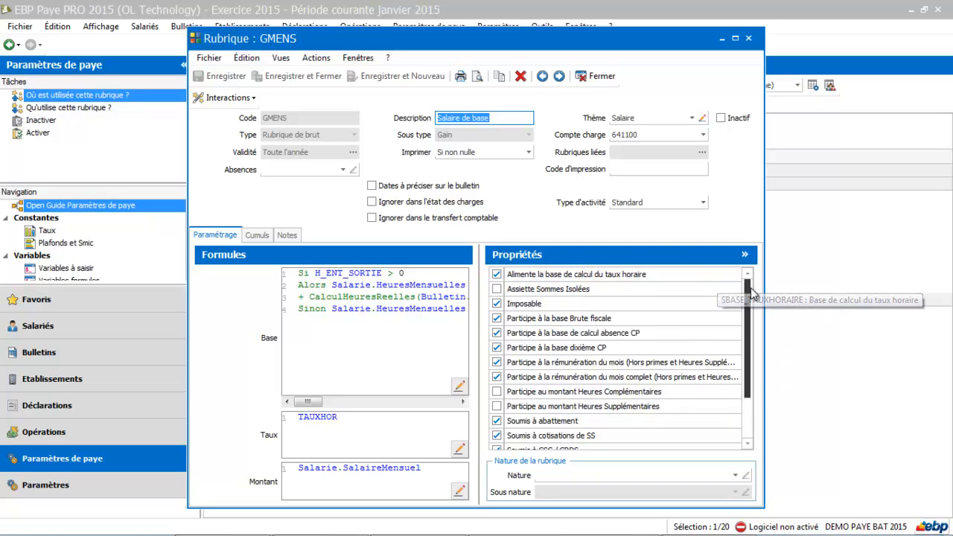
Review the full list of properties of the GMENS rubrique and close it.
{"action": "left_click_drag", "start_coordinate": [750, 295], "coordinate": [713, 285]}
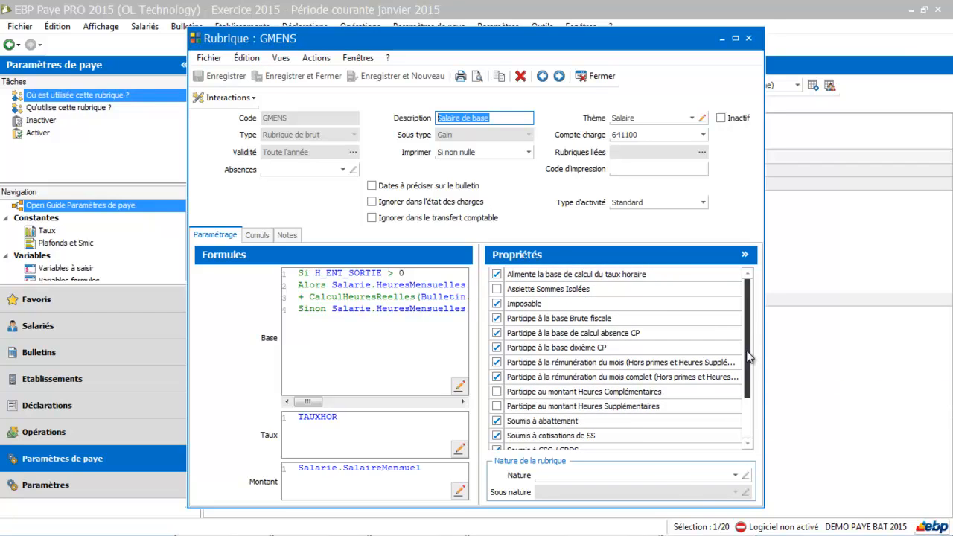
{"action": "scroll", "coordinate": [753, 358], "scroll_direction": "down", "scroll_amount": 1}
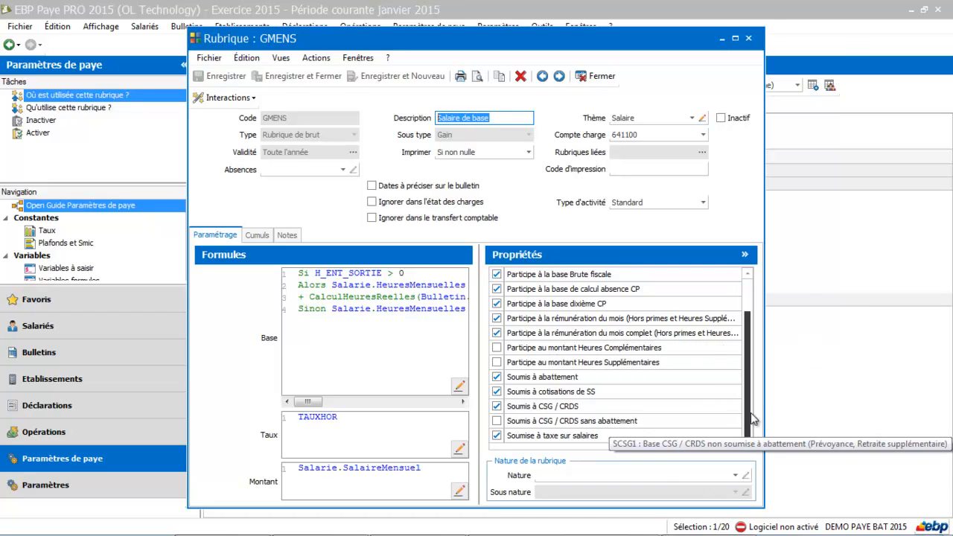
{"action": "left_click_drag", "start_coordinate": [750, 418], "coordinate": [747, 350]}
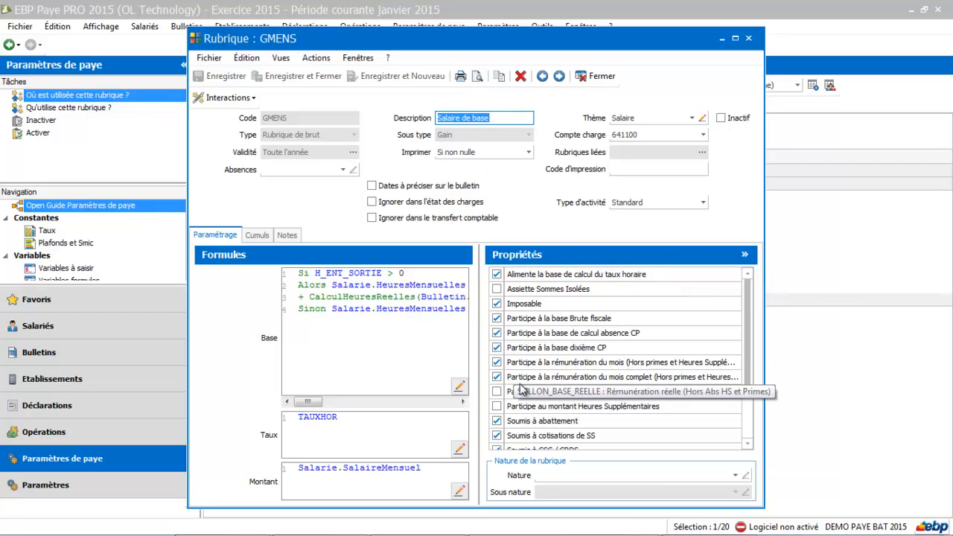
{"action": "left_click", "coordinate": [600, 76]}
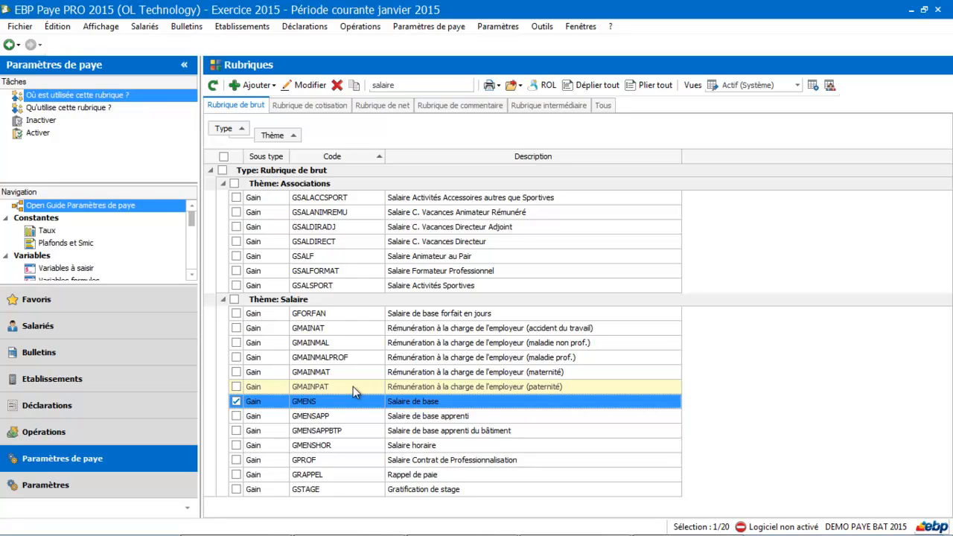
Search the gross pay rubriques for "prime" and duplicate the G13EME Prime 13 ème mois rubrique.
{"action": "double_click", "coordinate": [421, 86]}
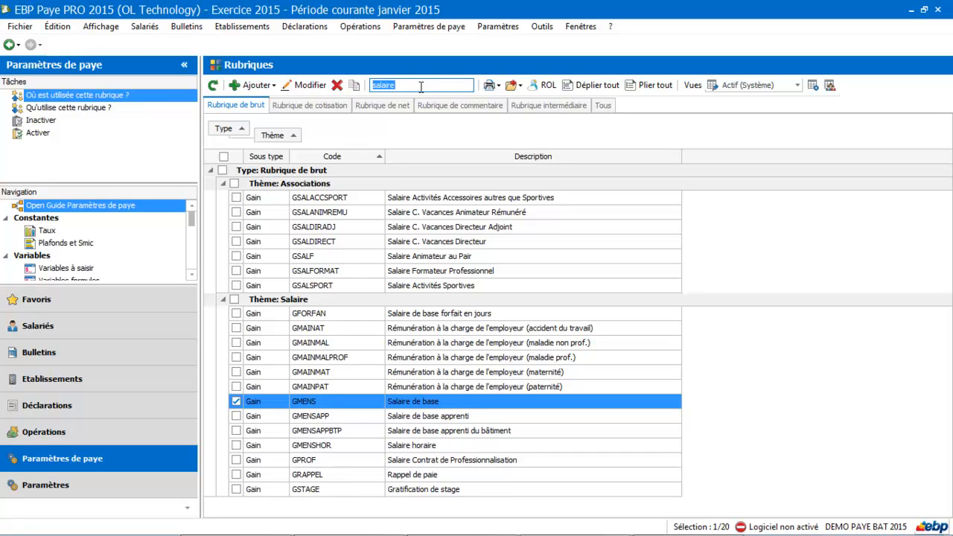
{"action": "key", "text": "BackSpace"}
{"action": "type", "text": "p"}
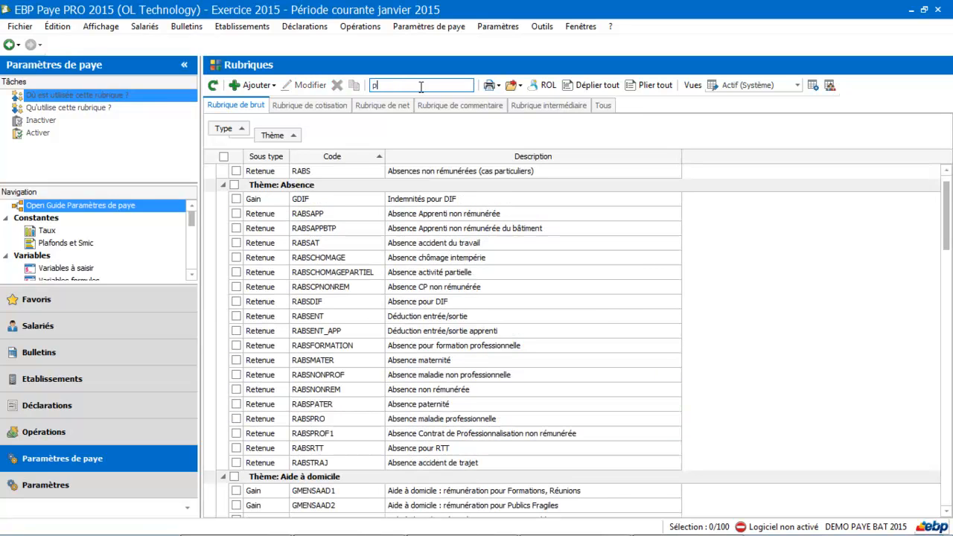
{"action": "type", "text": "rime"}
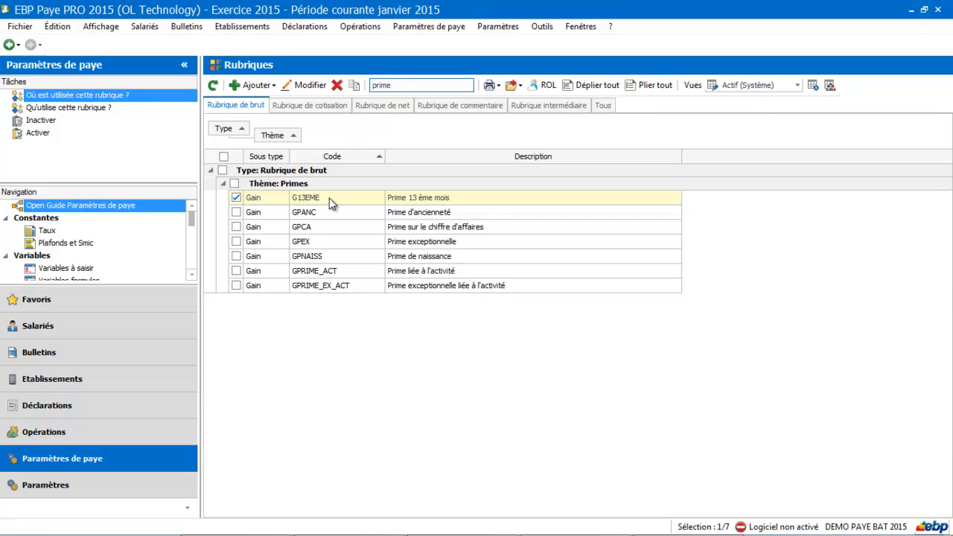
{"action": "left_click", "coordinate": [355, 86]}
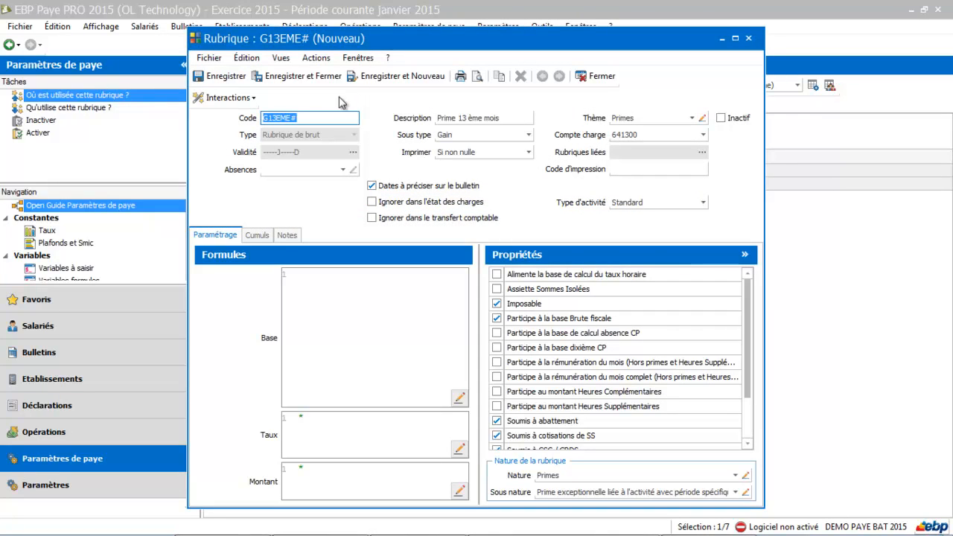
Set the duplicated rubrique's code to GPANIERS#.
{"action": "double_click", "coordinate": [290, 117]}
{"action": "left_click", "coordinate": [290, 117]}
{"action": "key", "text": "BackSpace"}
{"action": "key", "text": "BackSpace"}
{"action": "key", "text": "BackSpace"}
{"action": "key", "text": "BackSpace"}
{"action": "key", "text": "BackSpace"}
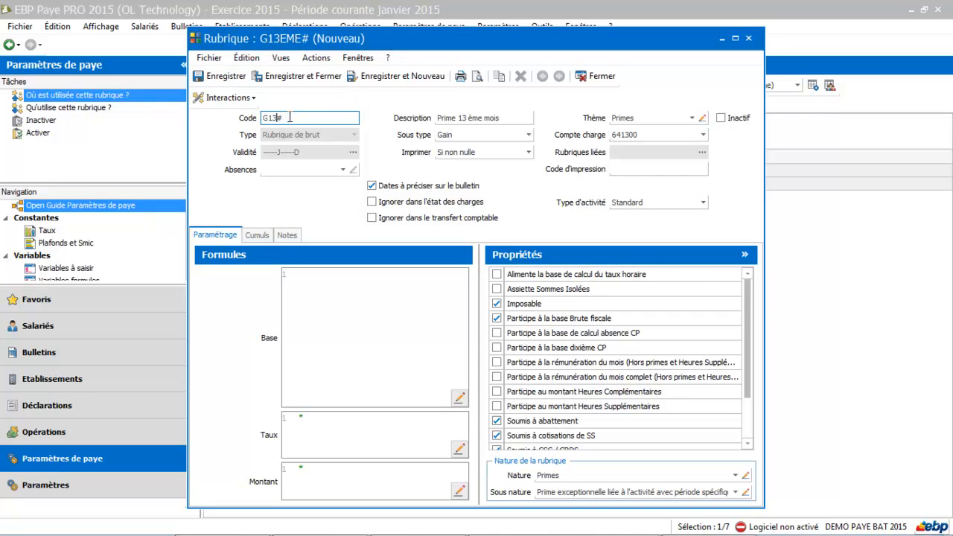
{"action": "type", "text": "PANIERS"}
Change the new rubrique's description to "Prime de panier".
{"action": "left_click", "coordinate": [482, 118]}
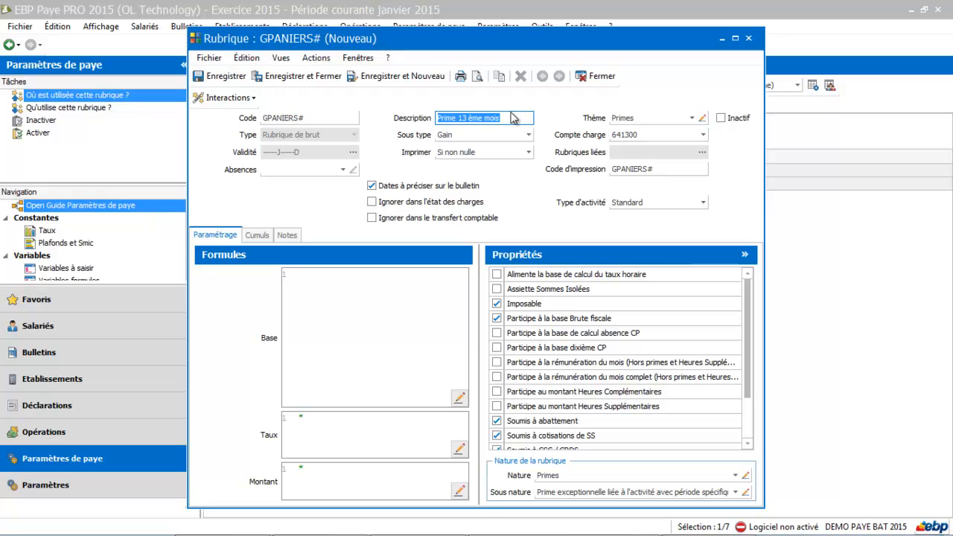
{"action": "left_click", "coordinate": [510, 116]}
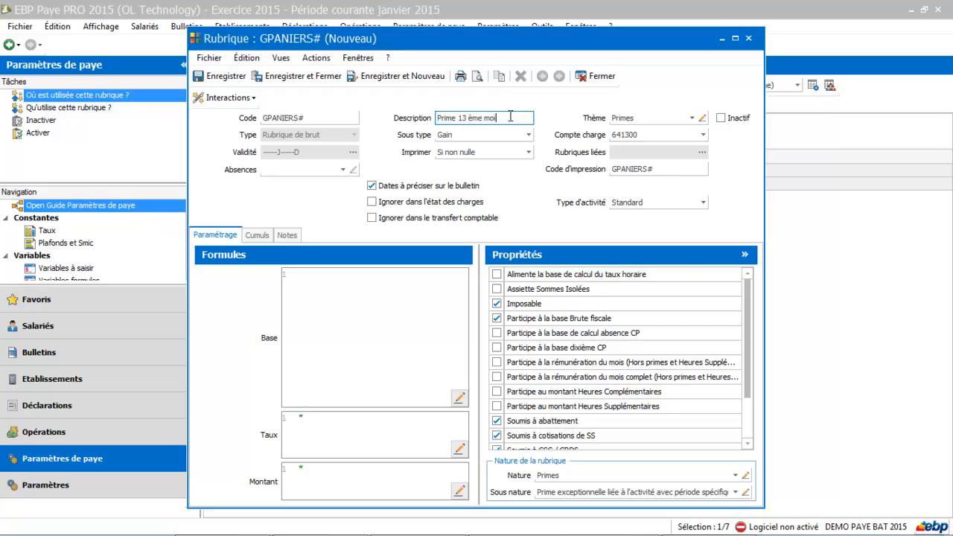
{"action": "key", "text": "BackSpace"}
{"action": "key", "text": "BackSpace"}
{"action": "key", "text": "BackSpace"}
{"action": "key", "text": "BackSpace"}
{"action": "key", "text": "BackSpace"}
{"action": "key", "text": "BackSpace"}
{"action": "key", "text": "BackSpace"}
{"action": "key", "text": "BackSpace"}
{"action": "key", "text": "BackSpace"}
{"action": "key", "text": "BackSpace"}
{"action": "key", "text": "BackSpace"}
{"action": "type", "text": "de panier"}
Assign the theme Demo bat 2015 to the GPANIERS# rubrique.
{"action": "left_click", "coordinate": [693, 119]}
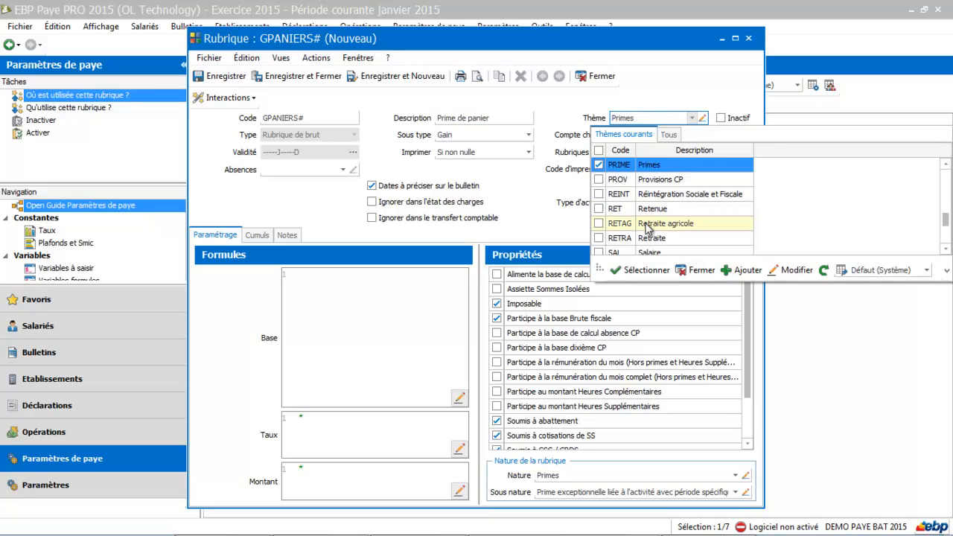
{"action": "left_click", "coordinate": [946, 251]}
{"action": "left_click", "coordinate": [946, 251]}
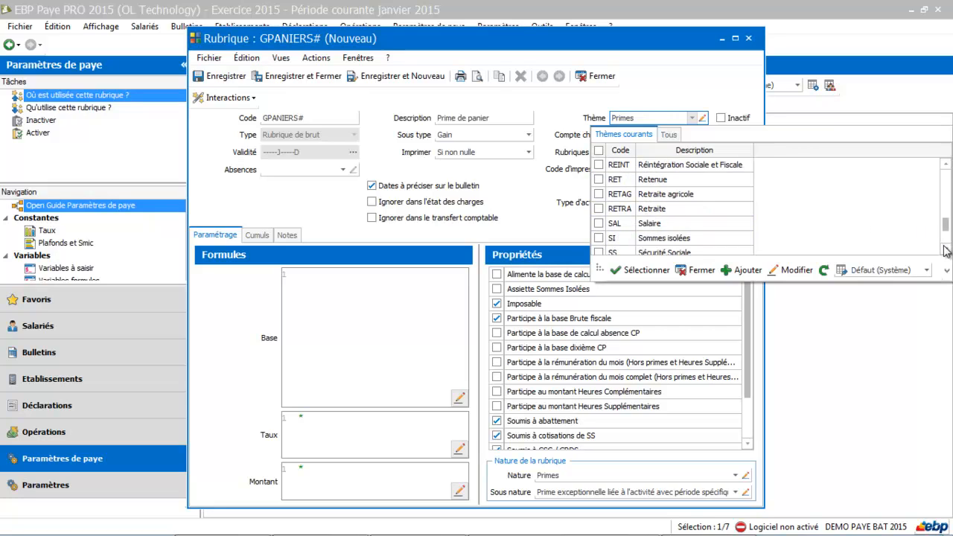
{"action": "left_click", "coordinate": [946, 250]}
{"action": "left_click", "coordinate": [946, 251]}
{"action": "left_click", "coordinate": [946, 250]}
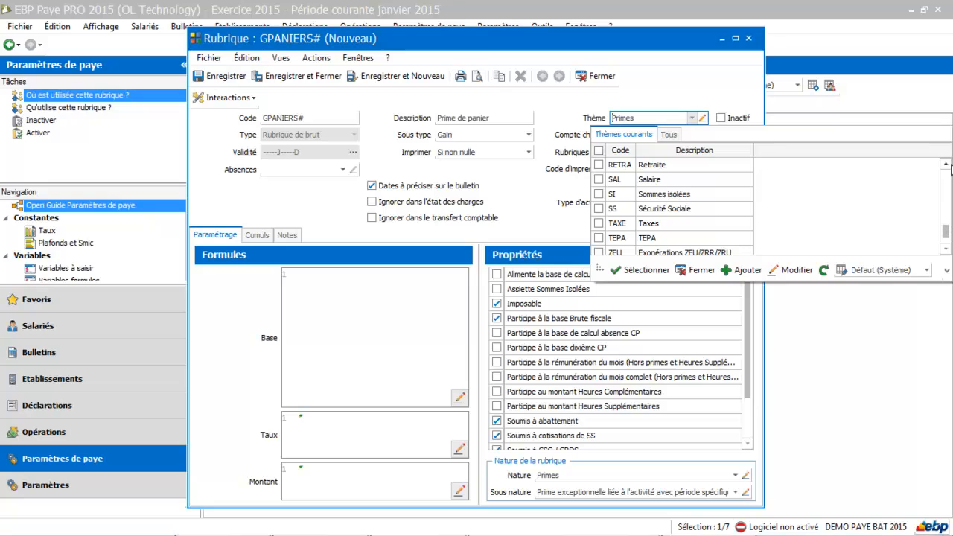
{"action": "left_click", "coordinate": [947, 166]}
{"action": "left_click", "coordinate": [947, 165]}
{"action": "left_click", "coordinate": [947, 165]}
{"action": "left_click", "coordinate": [946, 166]}
{"action": "left_click", "coordinate": [947, 165]}
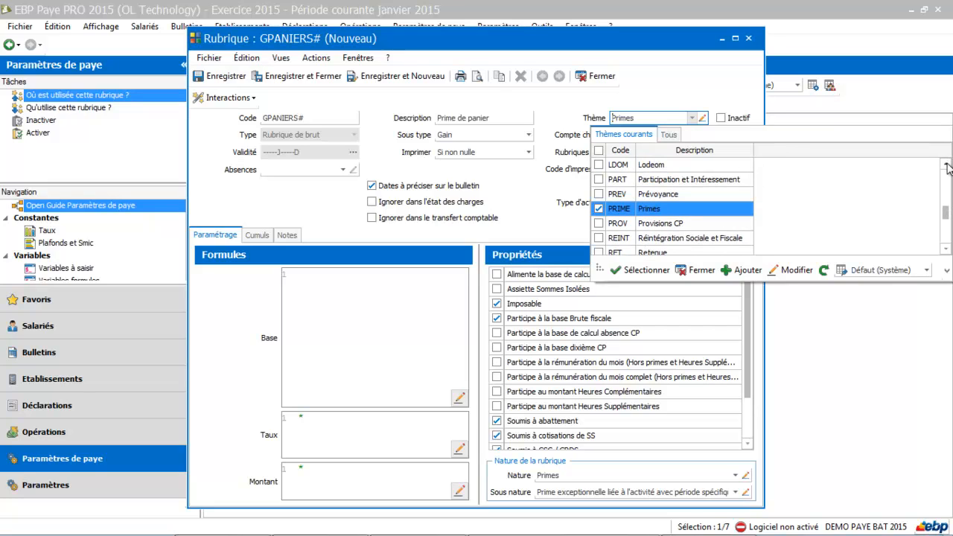
{"action": "left_click", "coordinate": [947, 165]}
{"action": "left_click", "coordinate": [947, 165]}
{"action": "left_click", "coordinate": [947, 166]}
{"action": "left_click", "coordinate": [946, 165]}
{"action": "scroll", "coordinate": [947, 166], "scroll_direction": "up", "scroll_amount": 2}
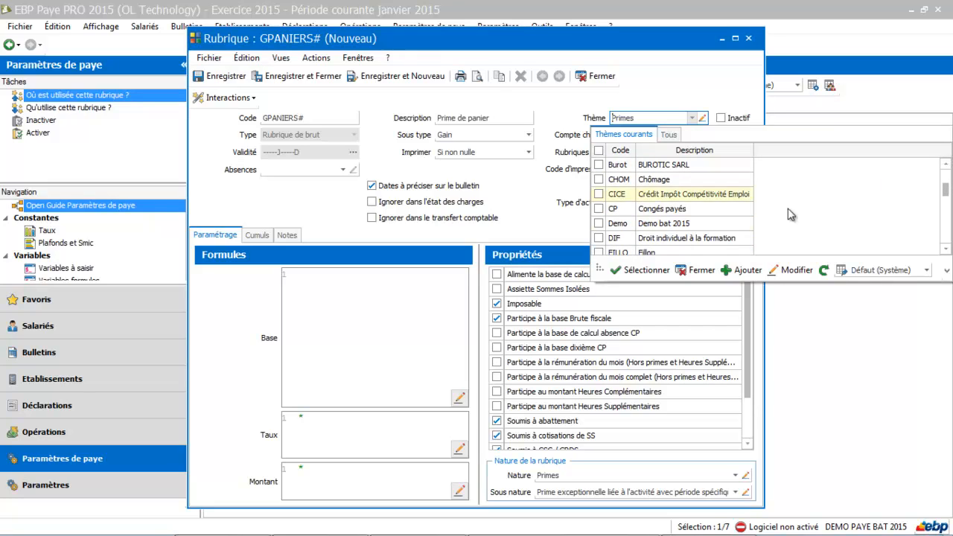
{"action": "left_click", "coordinate": [698, 226]}
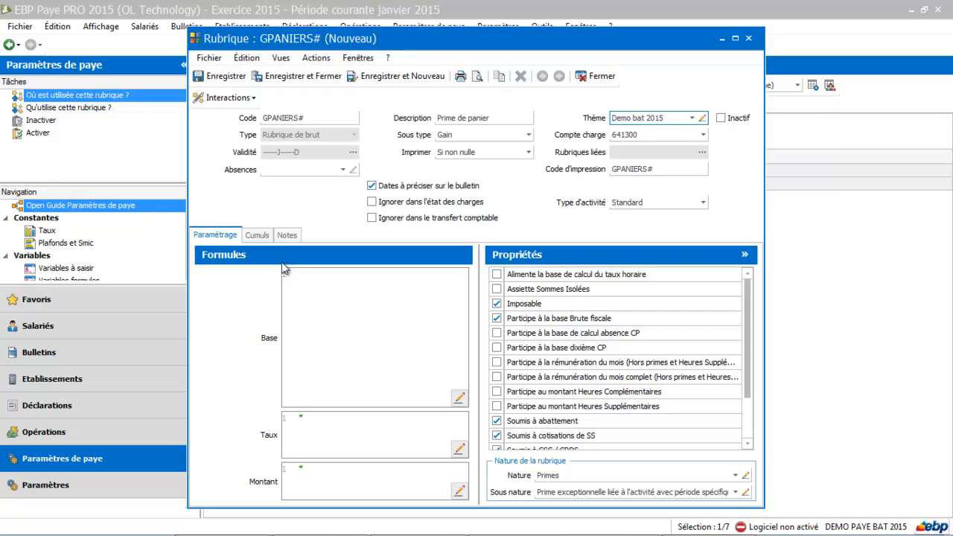
Build the Base formula in the formula editor with function parameter prompts disabled, searching for "panier" and inserting the NBPANIER# variable.
{"action": "left_click", "coordinate": [325, 311]}
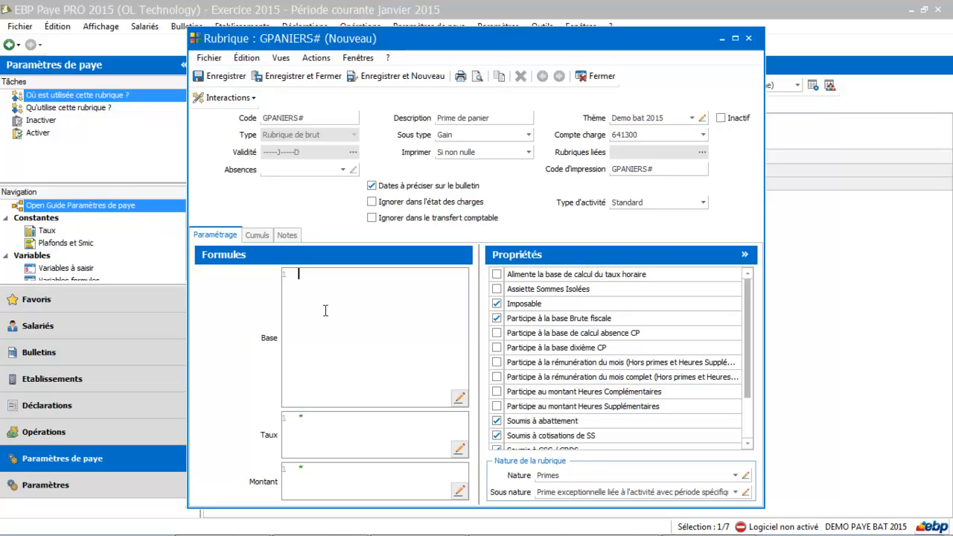
{"action": "left_click", "coordinate": [459, 399]}
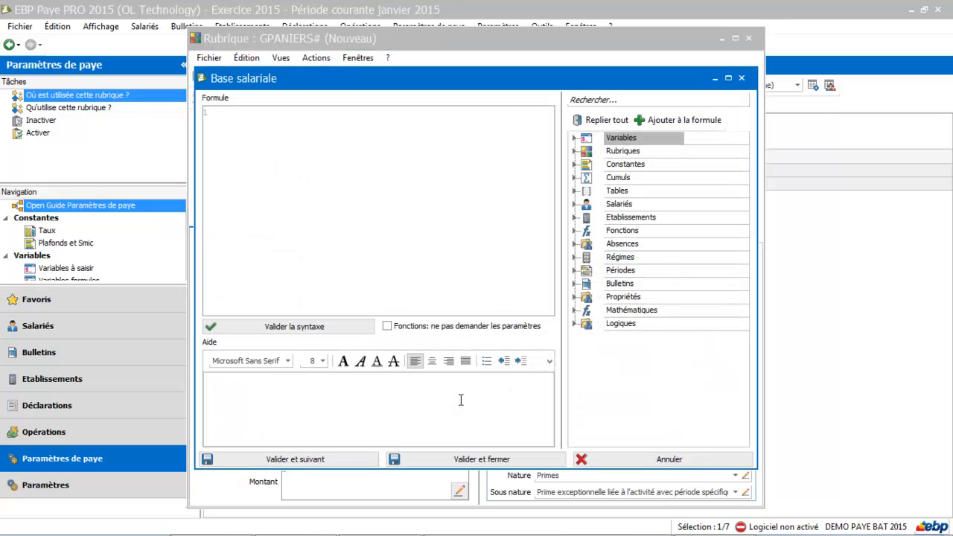
{"action": "left_click", "coordinate": [493, 327]}
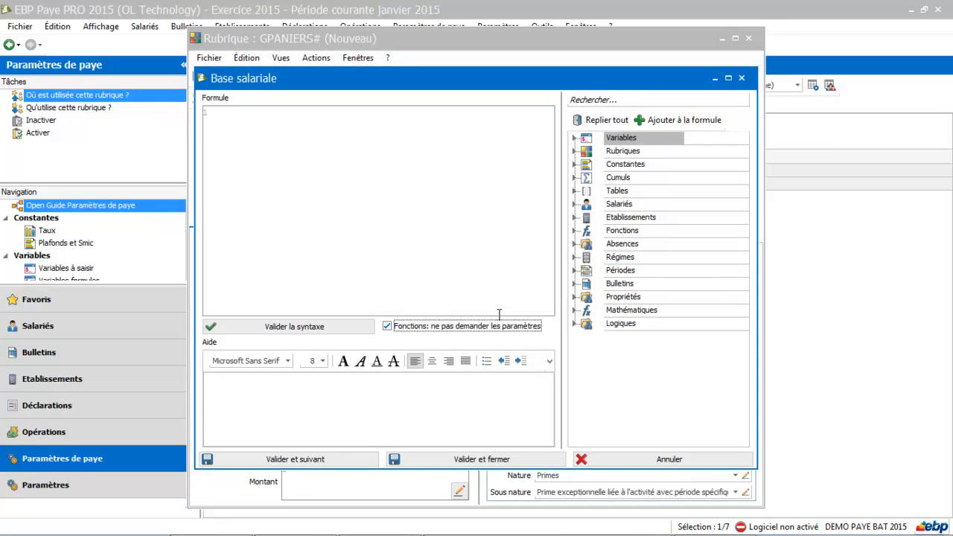
{"action": "left_click", "coordinate": [575, 231]}
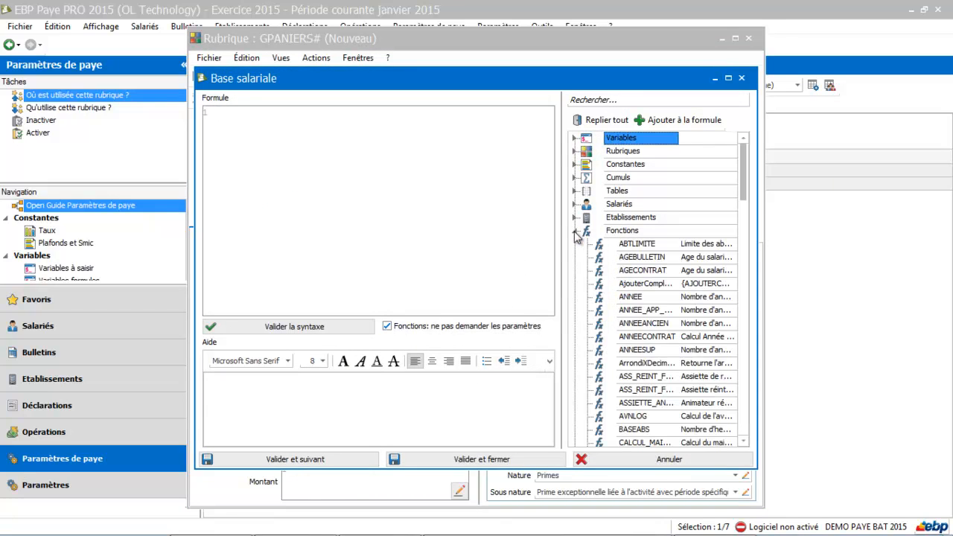
{"action": "left_click", "coordinate": [576, 139]}
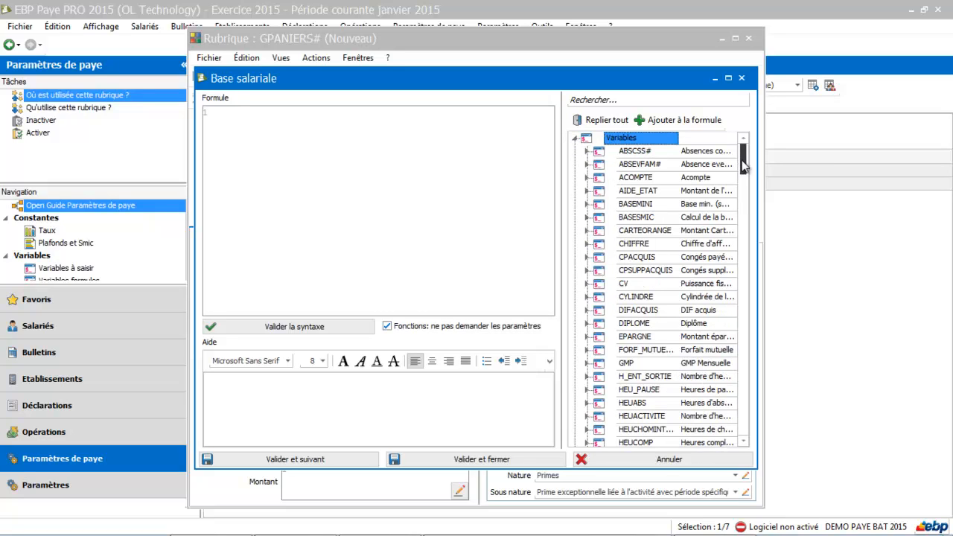
{"action": "left_click", "coordinate": [649, 99]}
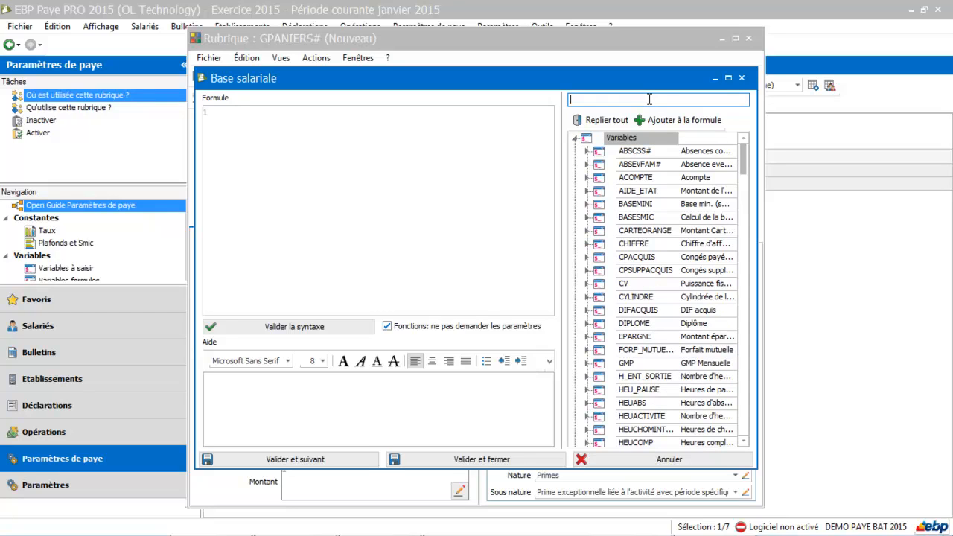
{"action": "type", "text": "panier"}
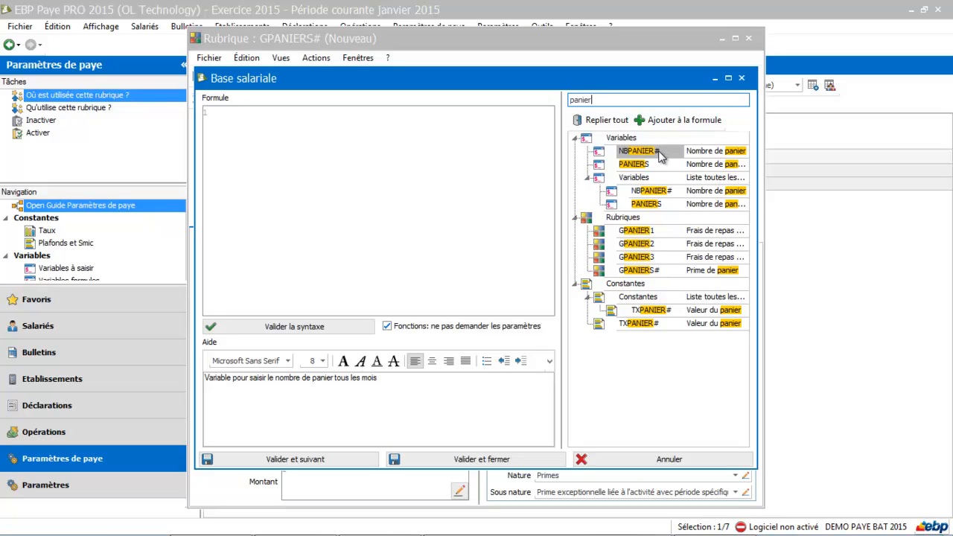
{"action": "double_click", "coordinate": [640, 151]}
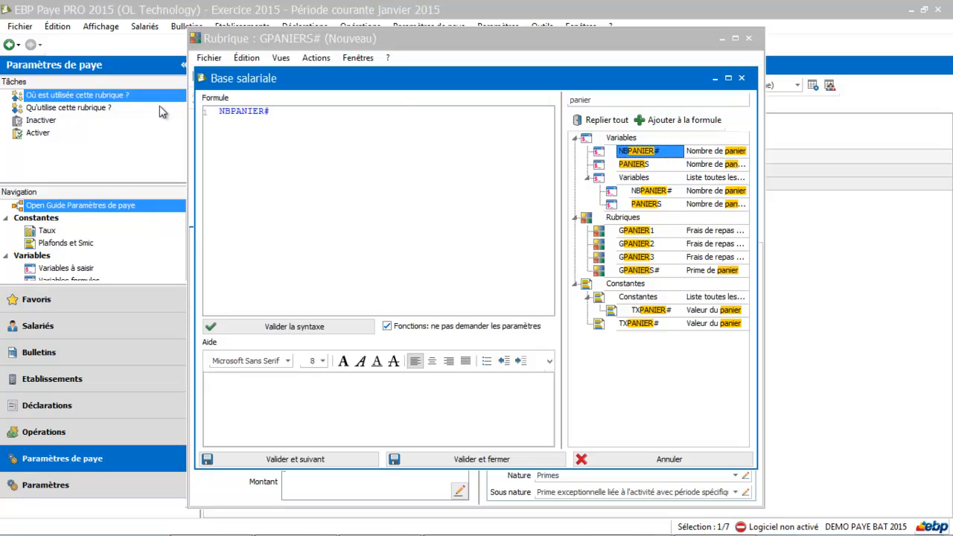
{"action": "mouse_move", "coordinate": [257, 117]}
{"action": "left_click", "coordinate": [455, 462]}
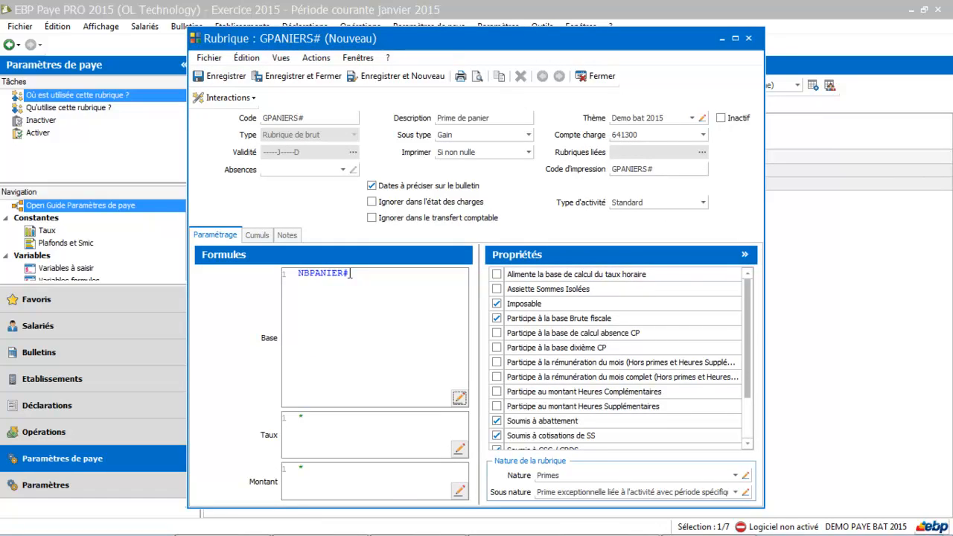
Clear the Base formula and re-enter NBPANIER# directly in it, using the autocomplete suggestion for "nbpan".
{"action": "left_click_drag", "start_coordinate": [350, 273], "coordinate": [253, 274]}
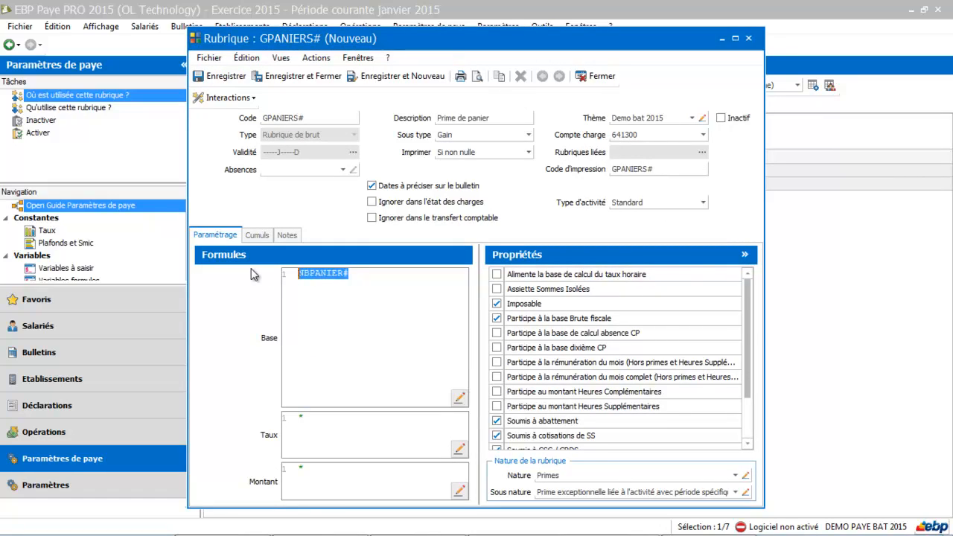
{"action": "key", "text": "BackSpace"}
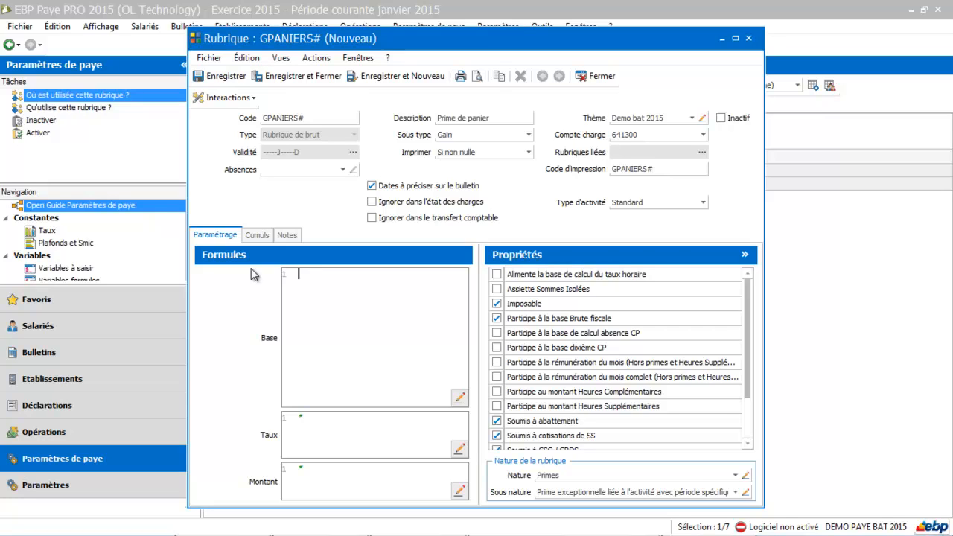
{"action": "type", "text": "nbpan"}
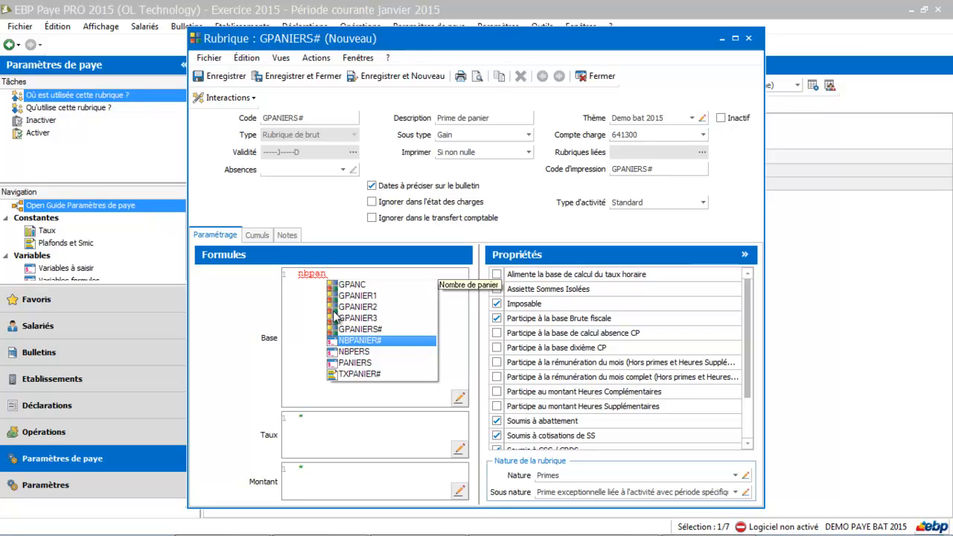
{"action": "double_click", "coordinate": [380, 347]}
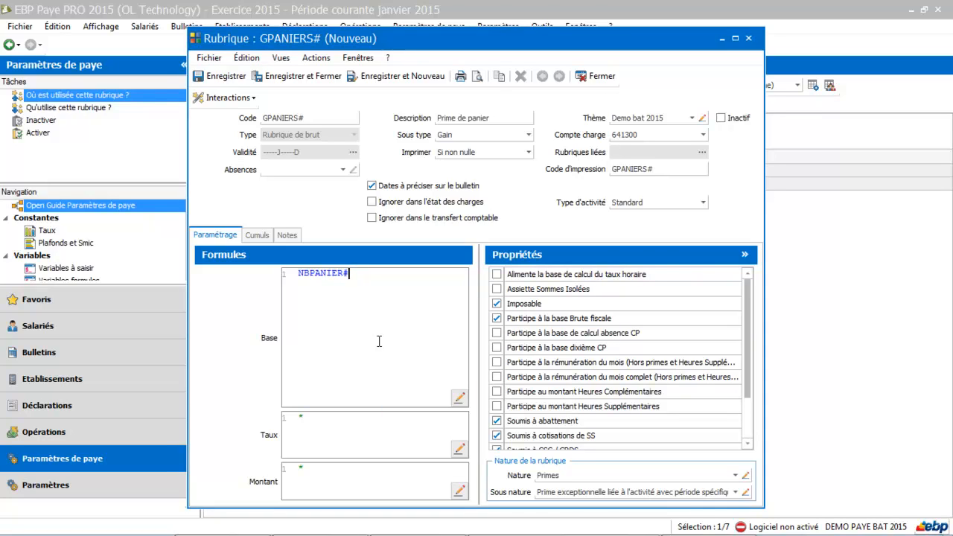
Replace the Taux formula of the GPANIERS# rubrique with TXPANIER#, then save and close the rubrique.
{"action": "left_click", "coordinate": [332, 430]}
{"action": "key", "text": "BackSpace"}
{"action": "type", "text": "txpani"}
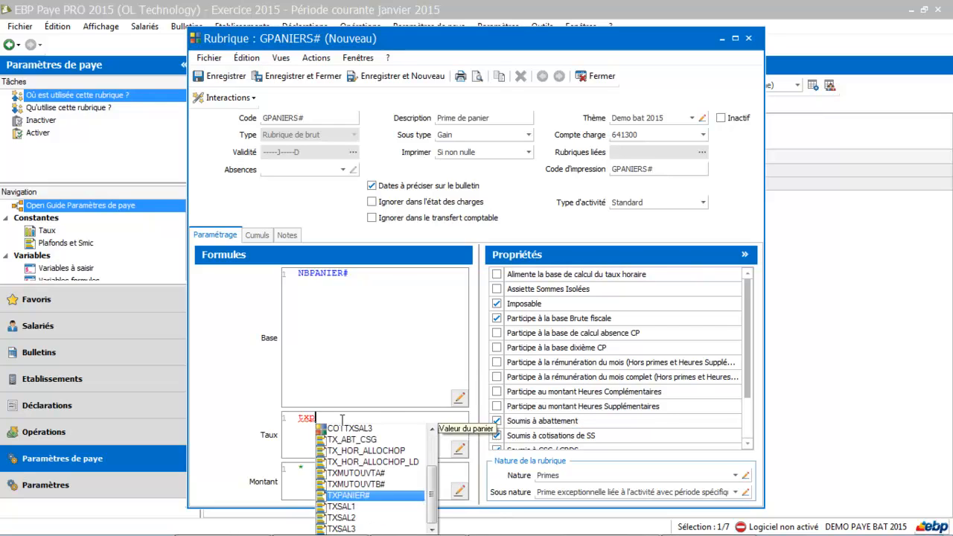
{"action": "double_click", "coordinate": [374, 497]}
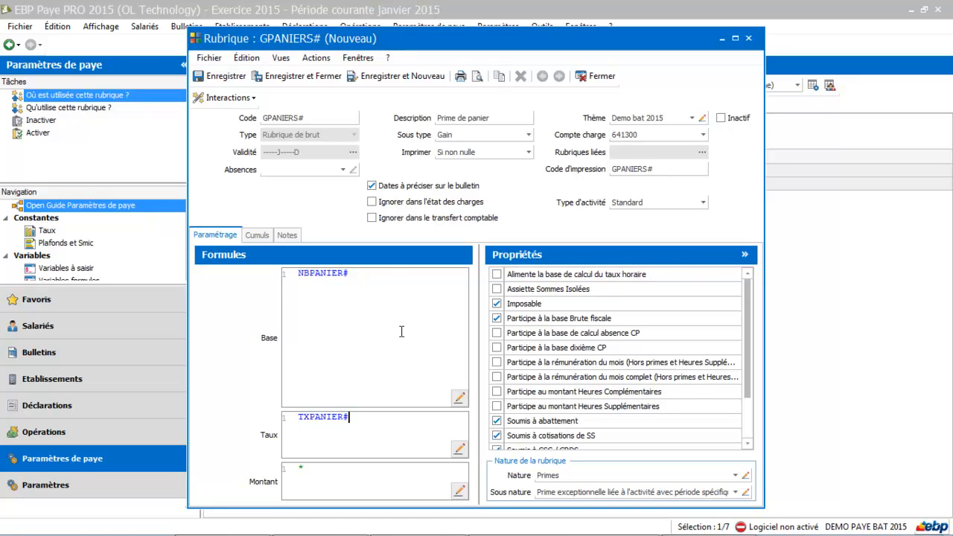
{"action": "left_click", "coordinate": [312, 78]}
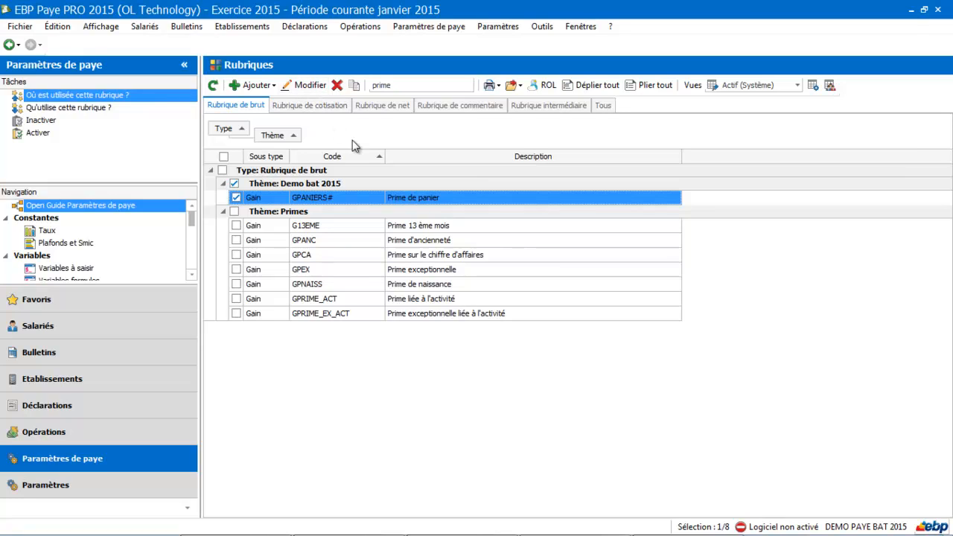
Clear the search on the gross pay rubriques and search the contribution rubriques (Rubrique de cotisation) for "mutuelle".
{"action": "left_click", "coordinate": [402, 85]}
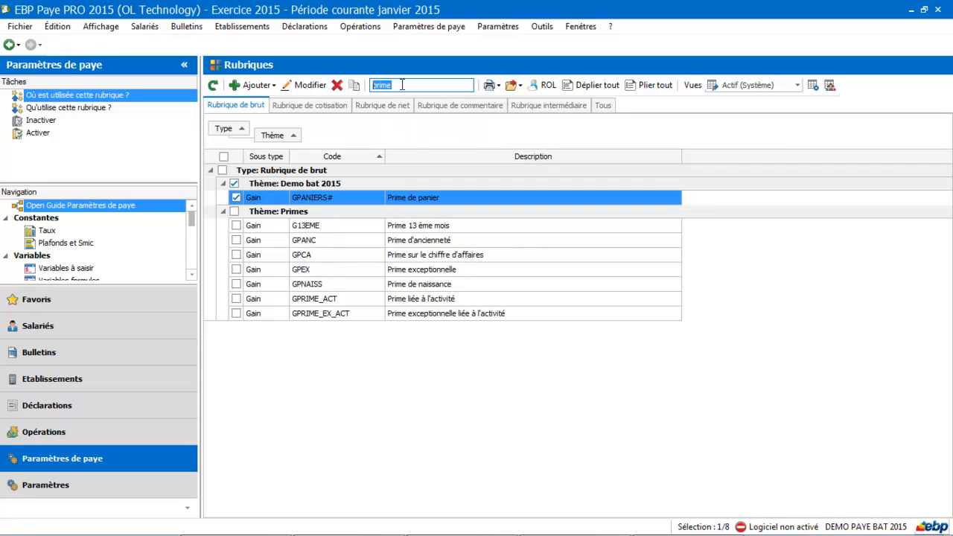
{"action": "key", "text": "BackSpace"}
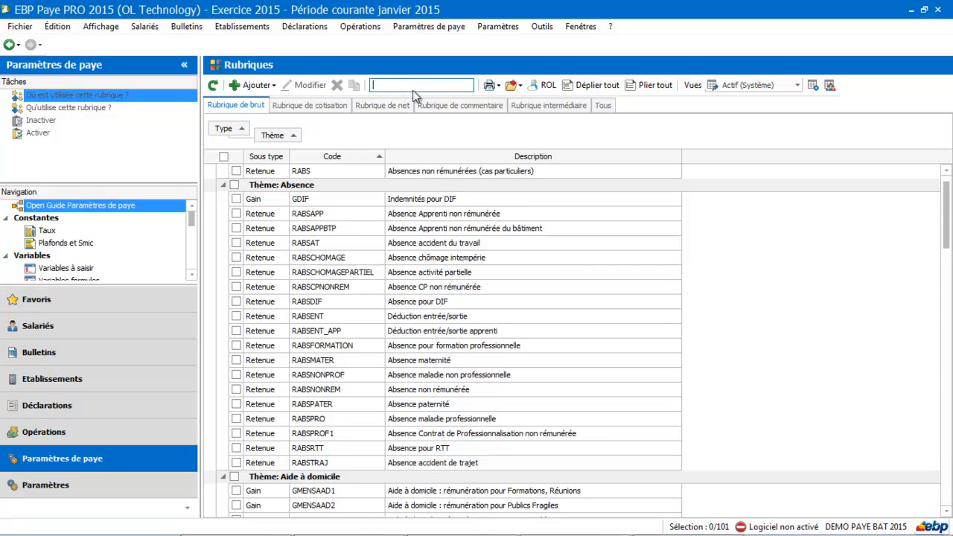
{"action": "left_click", "coordinate": [313, 106]}
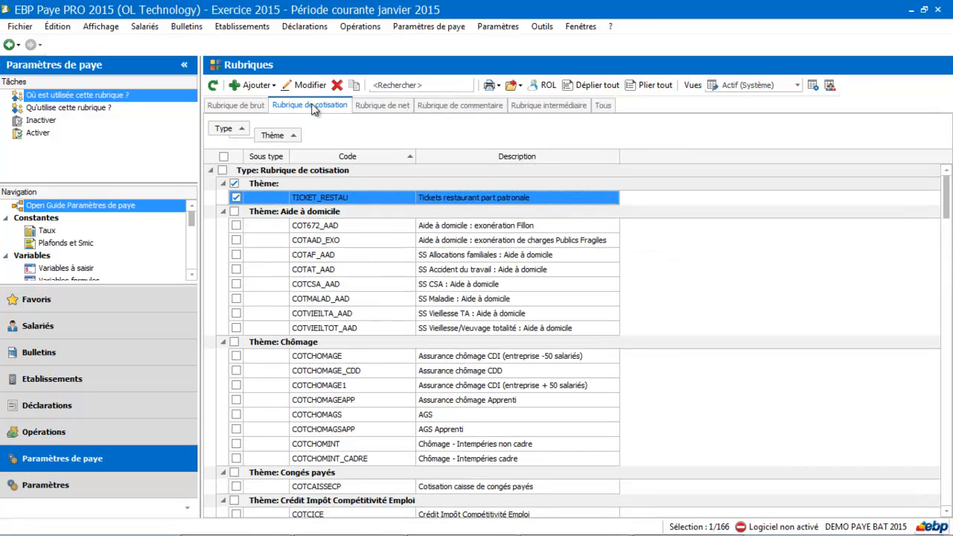
{"action": "left_click", "coordinate": [415, 85]}
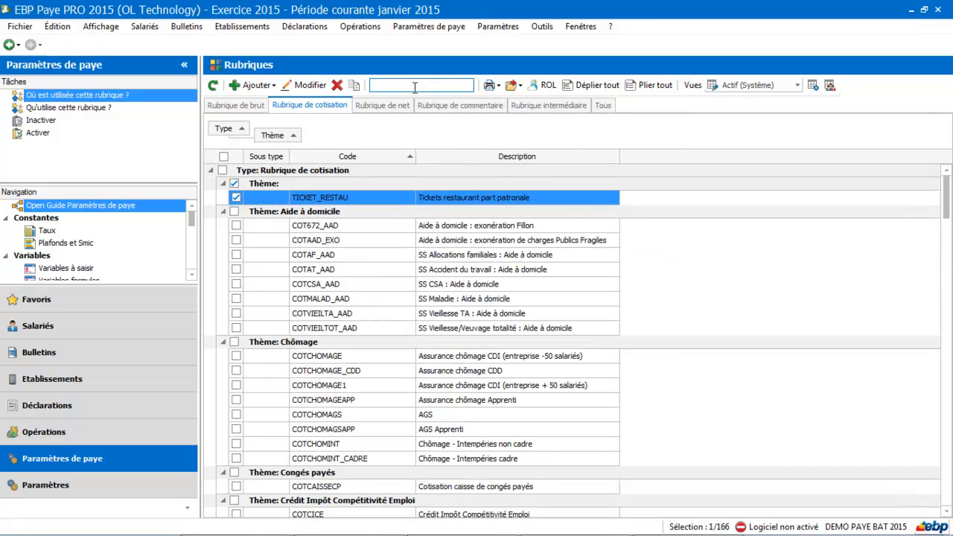
{"action": "type", "text": "mutuelle"}
{"action": "key", "text": "Return"}
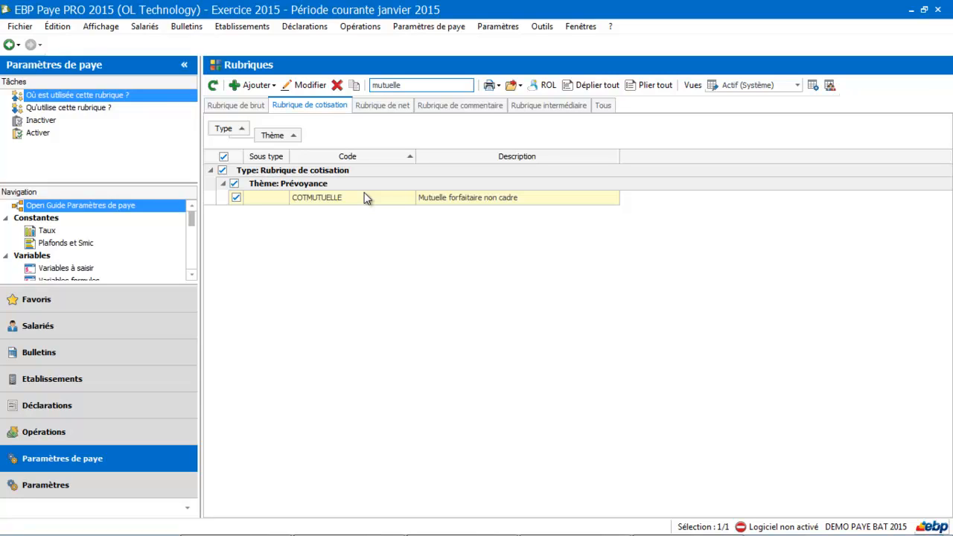
Open the COTMUTUELLE contribution rubrique and duplicate it.
{"action": "left_click", "coordinate": [270, 198]}
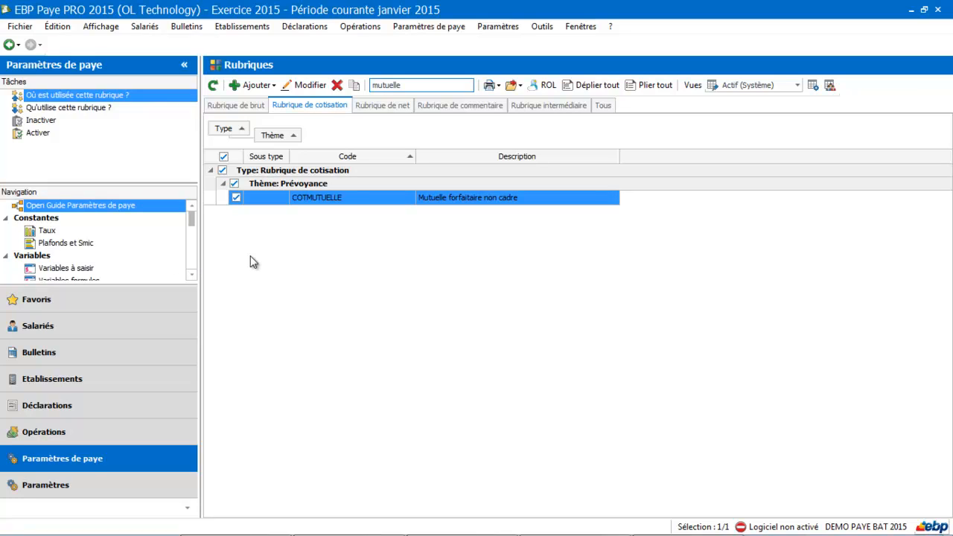
{"action": "double_click", "coordinate": [333, 204]}
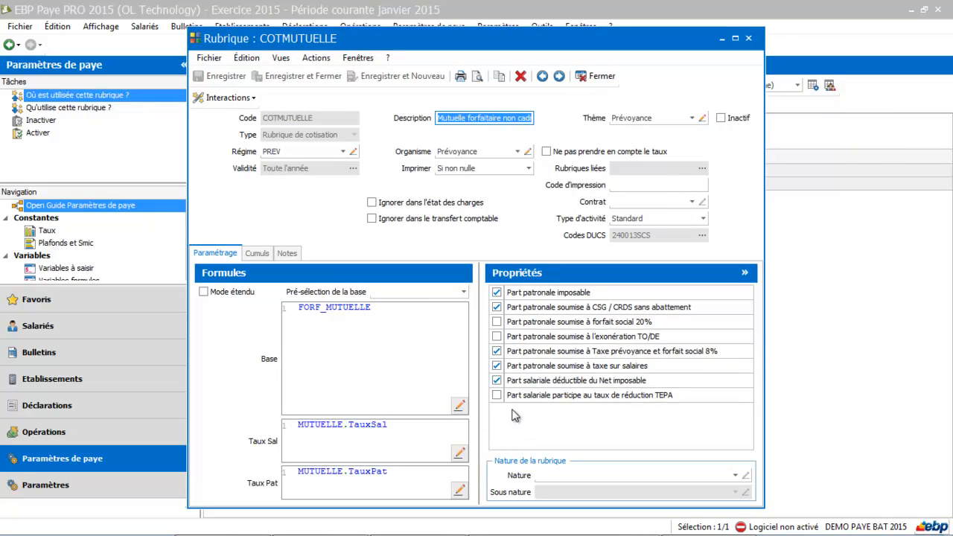
{"action": "left_click", "coordinate": [499, 76]}
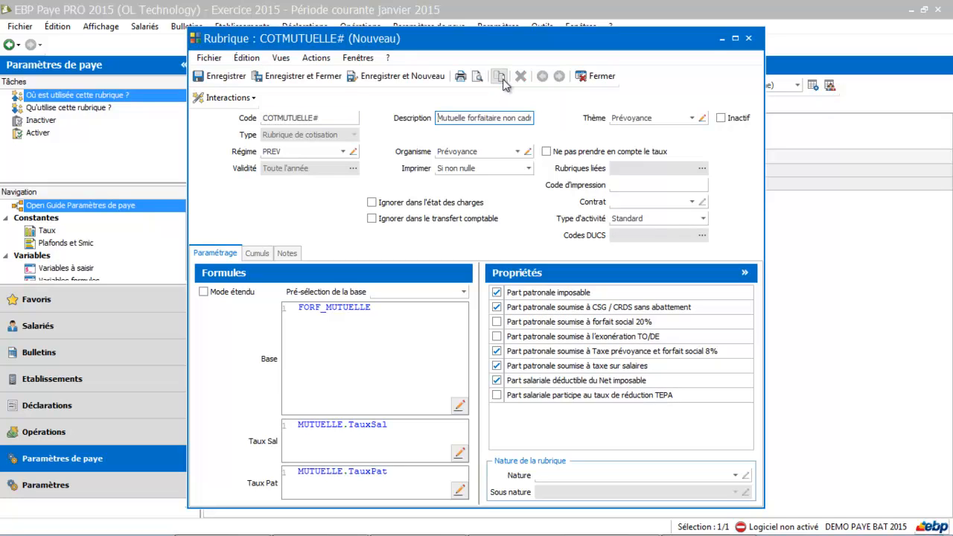
Change the duplicated contribution rubrique's code to COTMUTOUV#.
{"action": "left_click", "coordinate": [312, 117]}
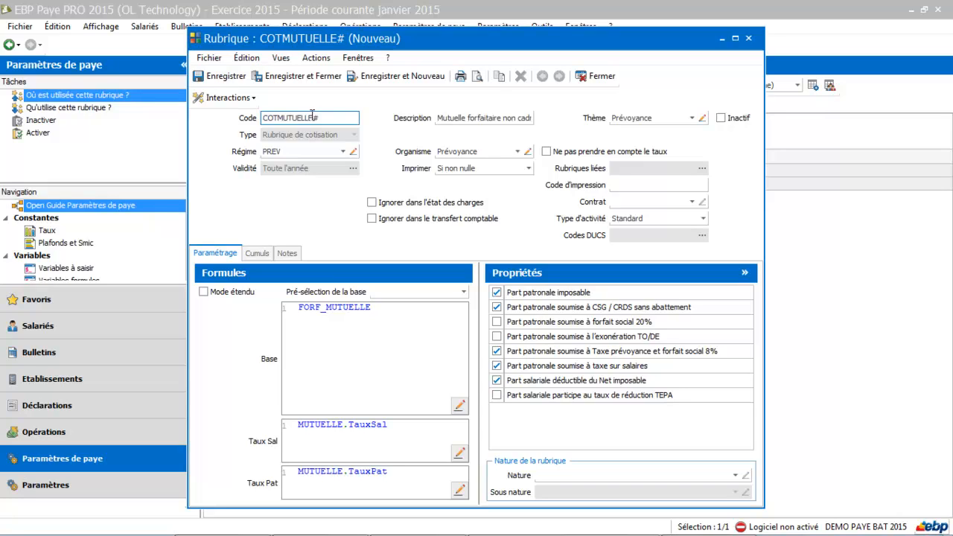
{"action": "key", "text": "BackSpace"}
{"action": "key", "text": "BackSpace"}
{"action": "key", "text": "BackSpace"}
{"action": "key", "text": "BackSpace"}
{"action": "key", "text": "BackSpace"}
{"action": "key", "text": "BackSpace"}
{"action": "type", "text": "TOUVE"}
Change the description of the COTMUTOUV# rubrique to "Mutuelle ouvrier".
{"action": "left_click", "coordinate": [482, 118]}
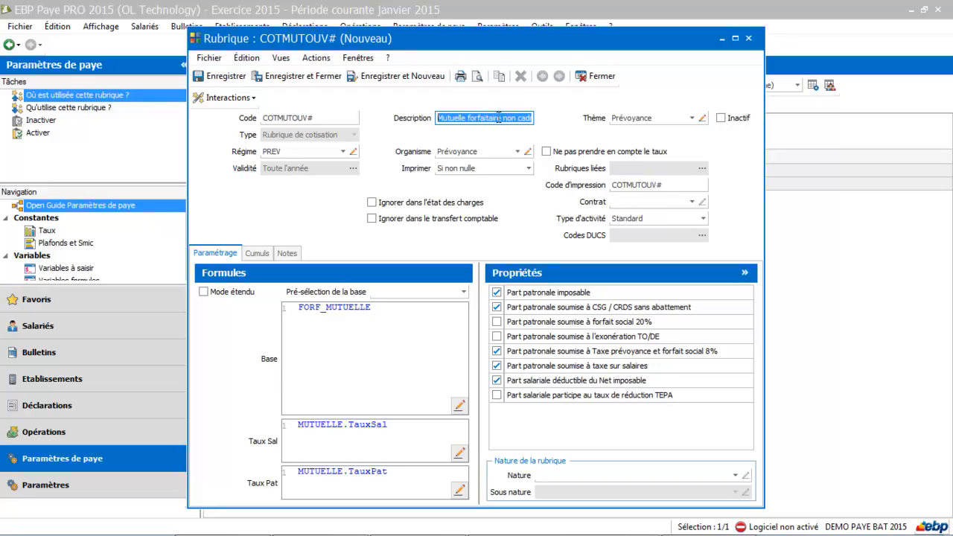
{"action": "left_click", "coordinate": [469, 119]}
{"action": "key", "text": "Delete"}
{"action": "key", "text": "Delete"}
{"action": "key", "text": "Delete"}
{"action": "key", "text": "Delete"}
{"action": "key", "text": "Delete"}
{"action": "key", "text": "Delete"}
{"action": "key", "text": "Delete"}
{"action": "key", "text": "Delete"}
{"action": "key", "text": "Delete"}
{"action": "key", "text": "Delete"}
{"action": "key", "text": "Delete"}
{"action": "key", "text": "Delete"}
{"action": "key", "text": "Delete"}
{"action": "key", "text": "Delete"}
{"action": "key", "text": "Delete"}
{"action": "key", "text": "Delete"}
{"action": "key", "text": "Delete"}
{"action": "key", "text": "Delete"}
{"action": "key", "text": "Delete"}
{"action": "key", "text": "Delete"}
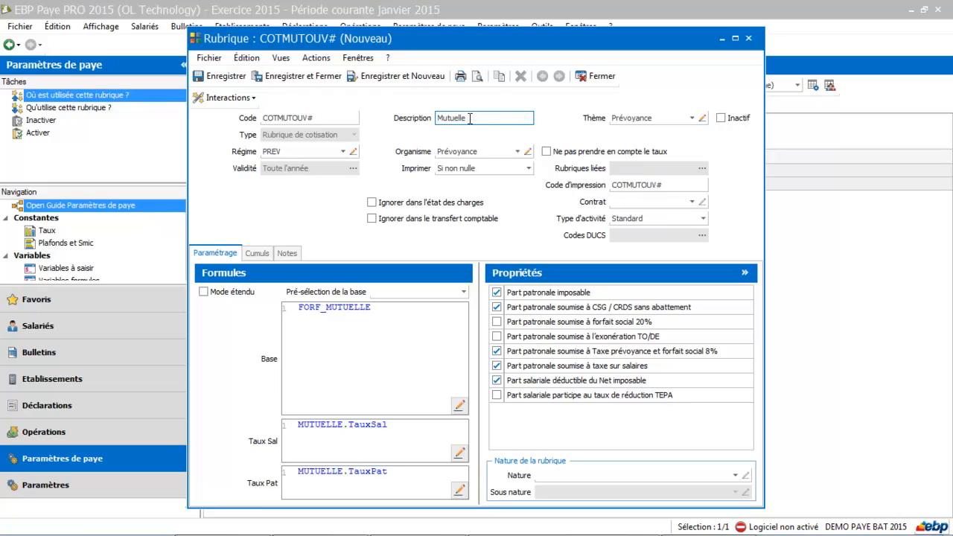
{"action": "type", "text": "ouvrier"}
{"action": "key", "text": "Tab"}
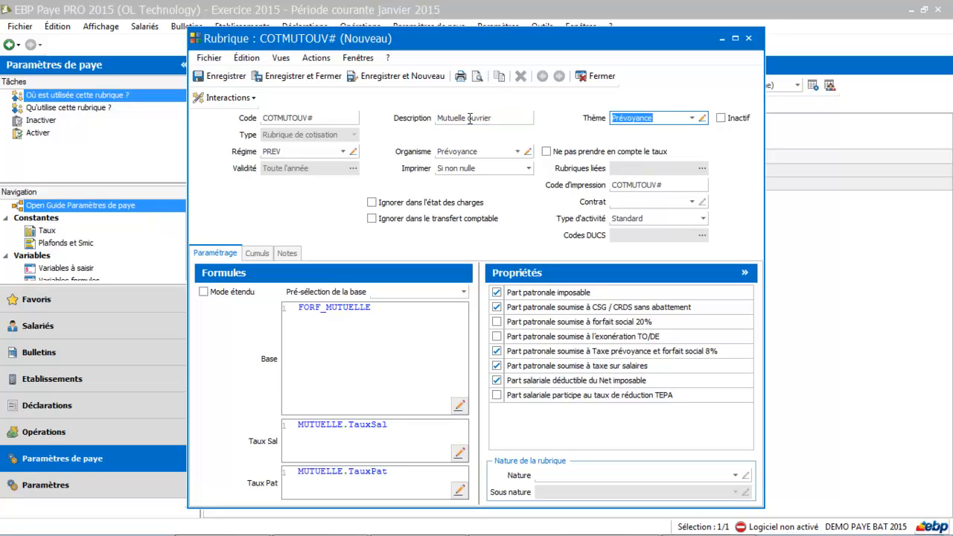
Assign the theme Demo bat 2015 and the organisme PRO BTP Prévoyance to the COTMUTOUV# rubrique.
{"action": "left_click", "coordinate": [692, 118]}
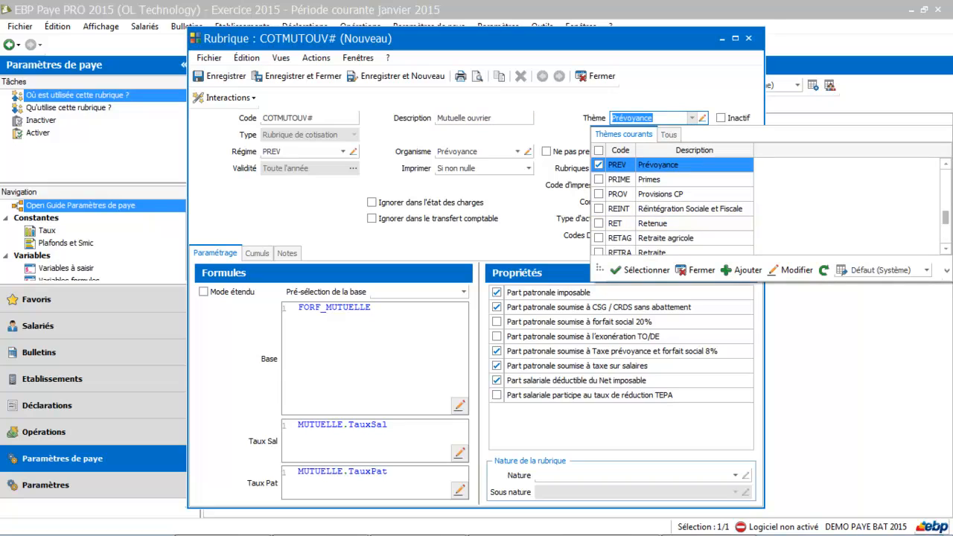
{"action": "left_click", "coordinate": [945, 165]}
{"action": "left_click", "coordinate": [945, 165]}
{"action": "left_click", "coordinate": [945, 167]}
{"action": "left_click", "coordinate": [945, 167]}
{"action": "left_click", "coordinate": [945, 167]}
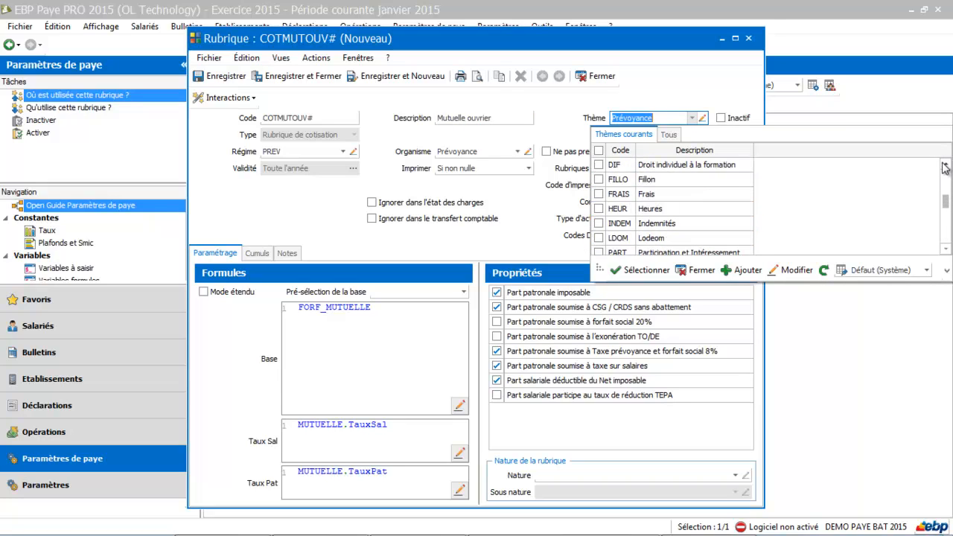
{"action": "left_click", "coordinate": [945, 167]}
{"action": "left_click", "coordinate": [945, 167]}
{"action": "left_click", "coordinate": [945, 167]}
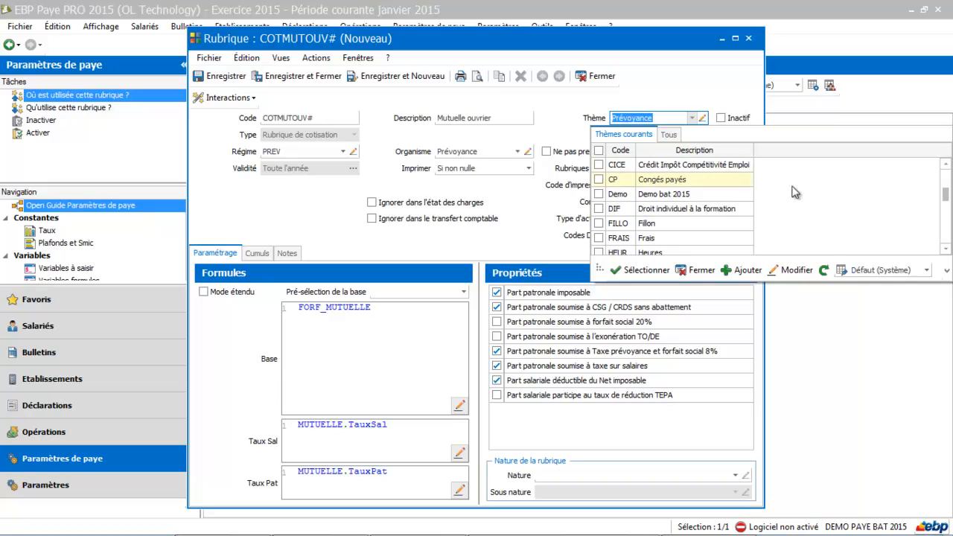
{"action": "left_click", "coordinate": [754, 196]}
{"action": "left_click", "coordinate": [754, 196]}
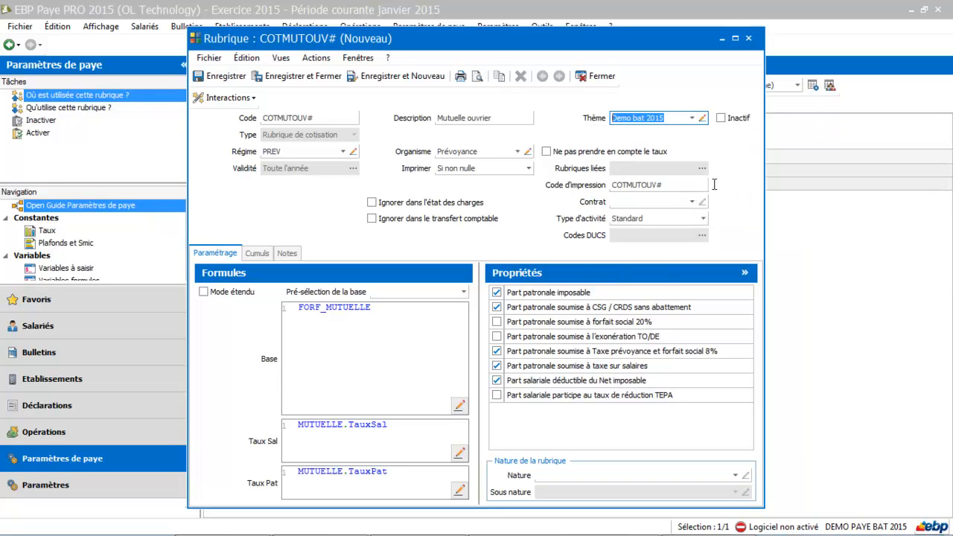
{"action": "left_click", "coordinate": [519, 153]}
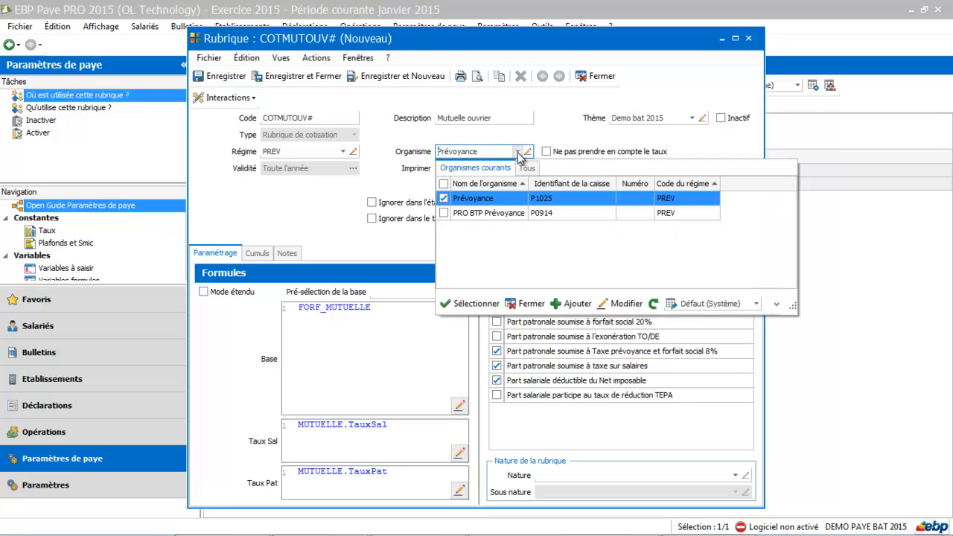
{"action": "left_click", "coordinate": [489, 214]}
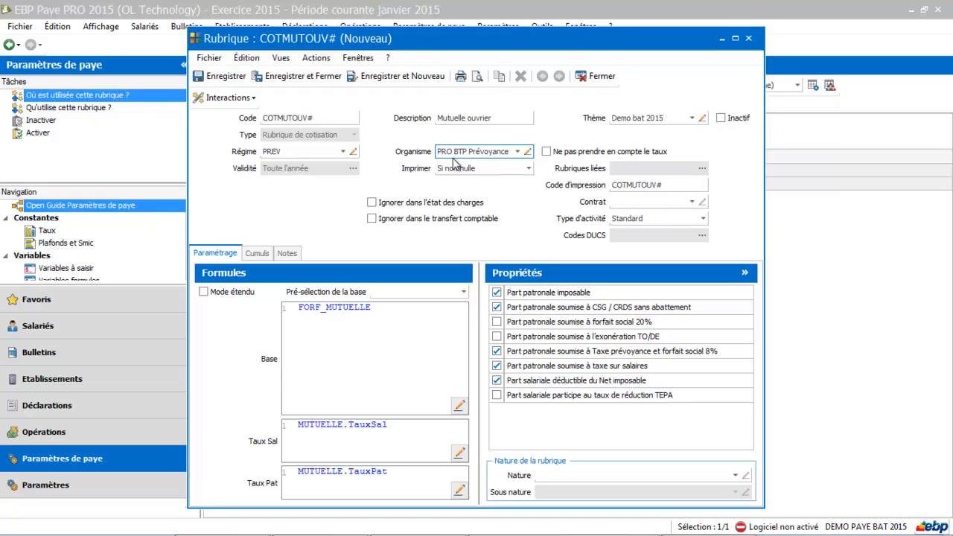
Replace the FORF_MUTUELLE variable in the Base formula with MUTFOR#, using the autocomplete suggestion for "mut".
{"action": "double_click", "coordinate": [387, 306]}
{"action": "key", "text": "Delete"}
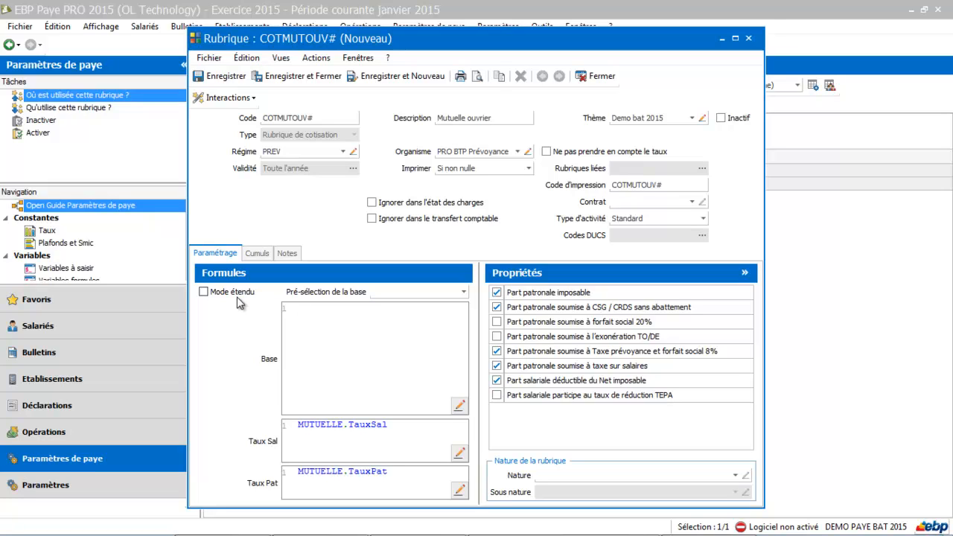
{"action": "type", "text": "mut"}
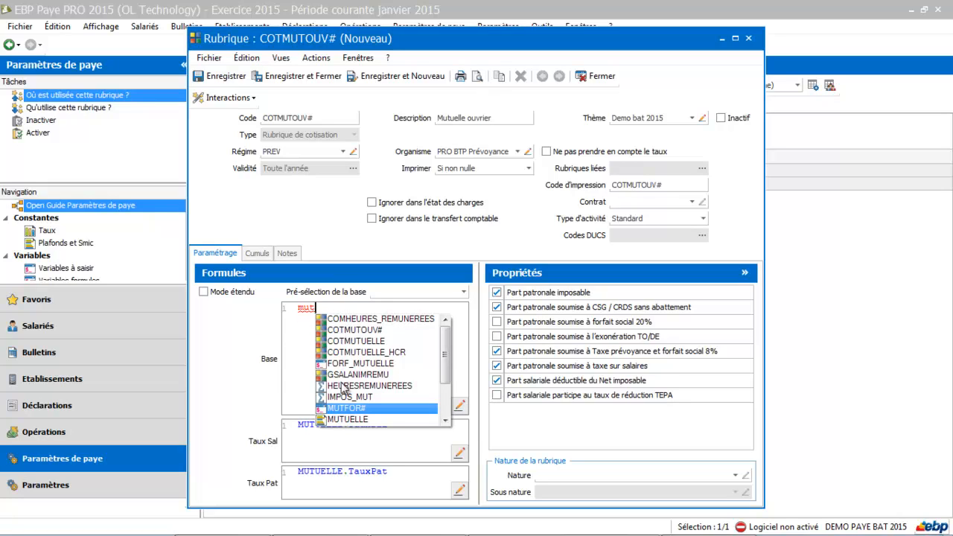
{"action": "double_click", "coordinate": [346, 409]}
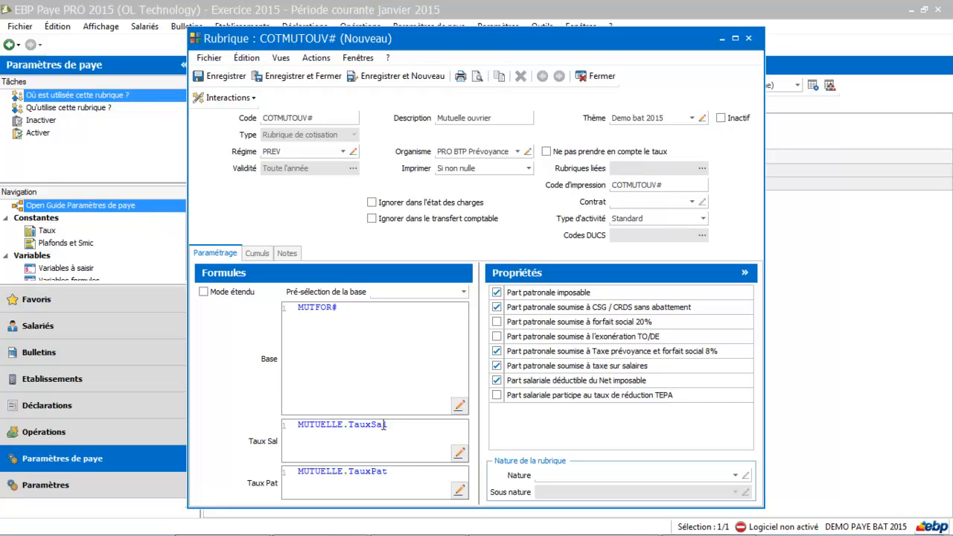
Replace the MUTUELLE constant in the Taux Sal formula with TXMUTOUVTA#, keeping the .TauxSal suffix.
{"action": "left_click", "coordinate": [345, 425]}
{"action": "key", "text": "BackSpace"}
{"action": "key", "text": "BackSpace"}
{"action": "key", "text": "BackSpace"}
{"action": "key", "text": "BackSpace"}
{"action": "key", "text": "BackSpace"}
{"action": "key", "text": "BackSpace"}
{"action": "key", "text": "BackSpace"}
{"action": "key", "text": "BackSpace"}
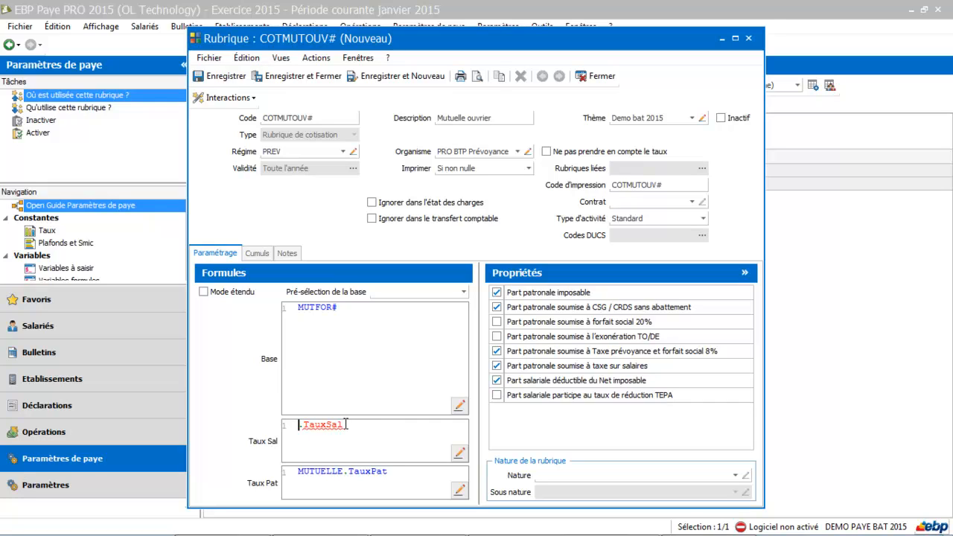
{"action": "type", "text": "mu"}
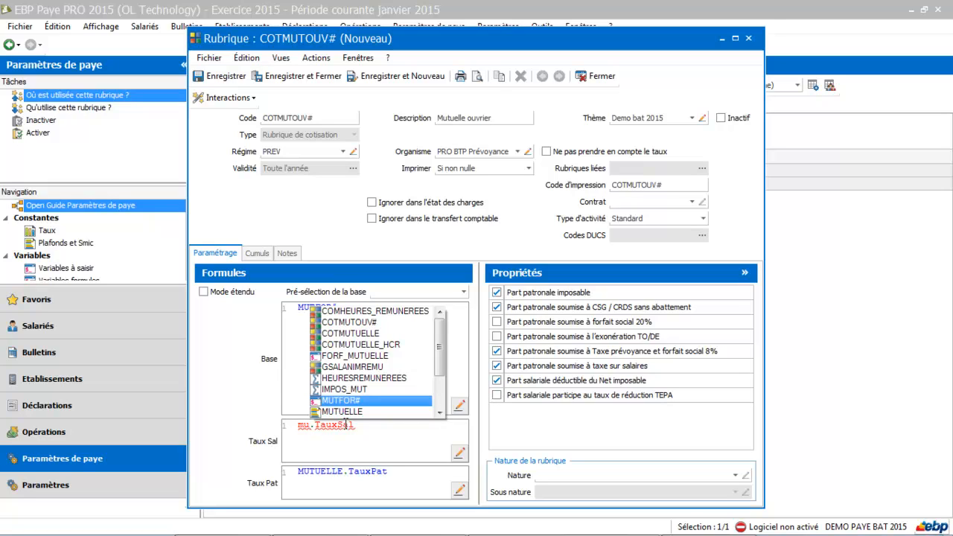
{"action": "key", "text": "BackSpace"}
{"action": "key", "text": "BackSpace"}
{"action": "type", "text": "t"}
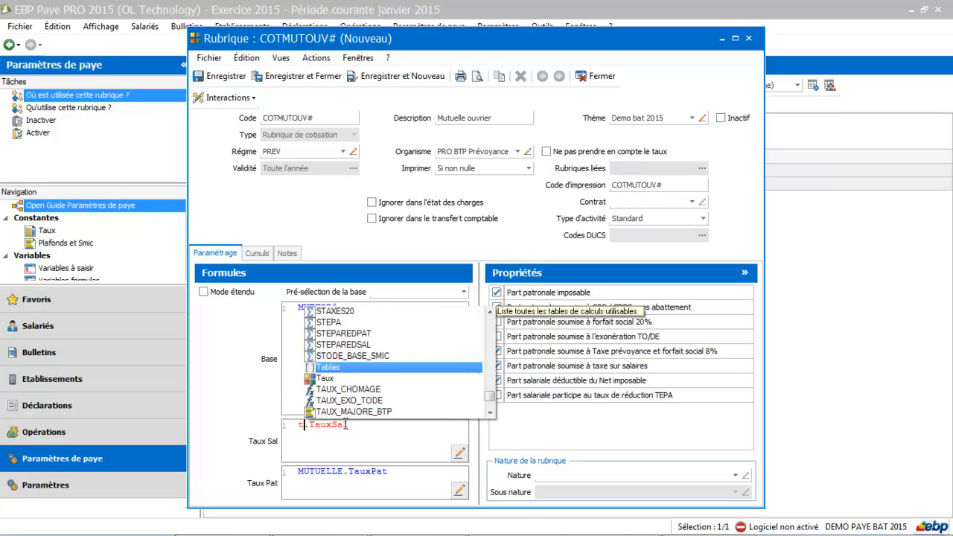
{"action": "type", "text": "x"}
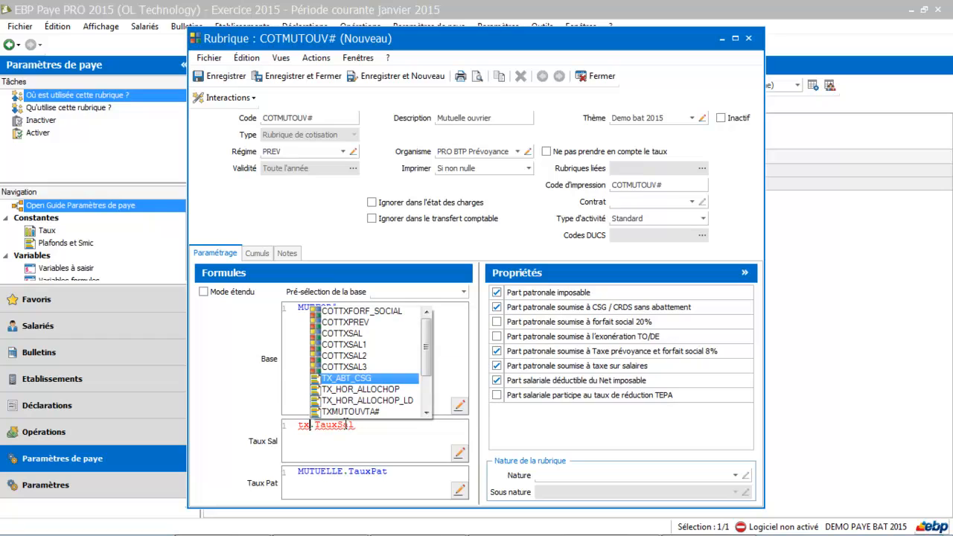
{"action": "double_click", "coordinate": [358, 412]}
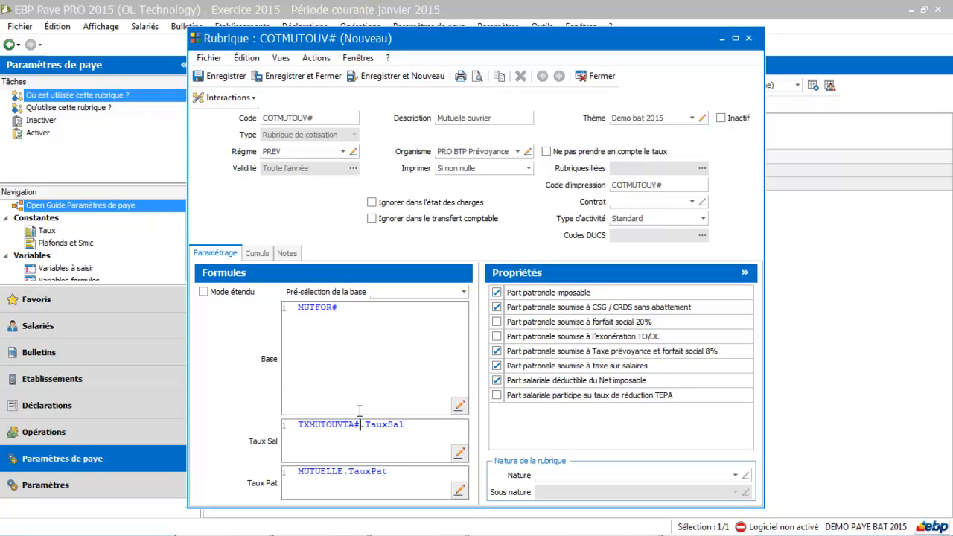
{"action": "mouse_move", "coordinate": [355, 430]}
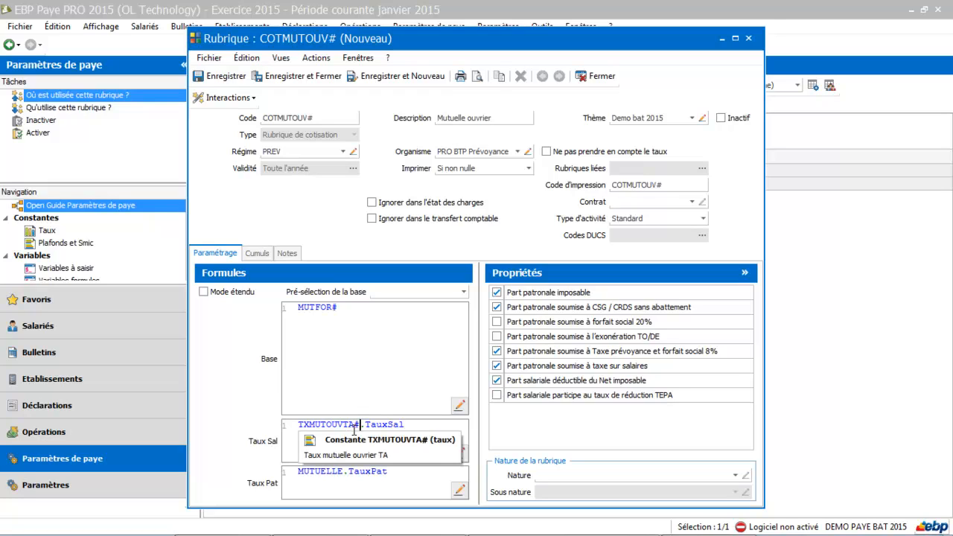
Replace MUTUELLE with TXMUTOUVTA# in the Taux Pat formula, keeping the .TauxPat suffix, then save and close the COTMUTOUV# rubrique.
{"action": "left_click", "coordinate": [343, 473]}
{"action": "key", "text": "BackSpace"}
{"action": "key", "text": "BackSpace"}
{"action": "key", "text": "BackSpace"}
{"action": "key", "text": "BackSpace"}
{"action": "key", "text": "BackSpace"}
{"action": "key", "text": "BackSpace"}
{"action": "key", "text": "BackSpace"}
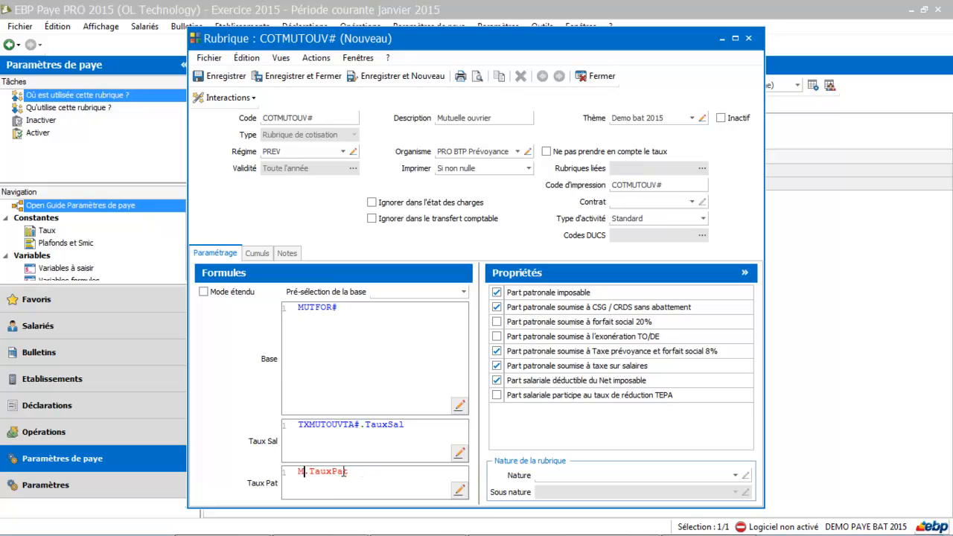
{"action": "key", "text": "BackSpace"}
{"action": "type", "text": "t"}
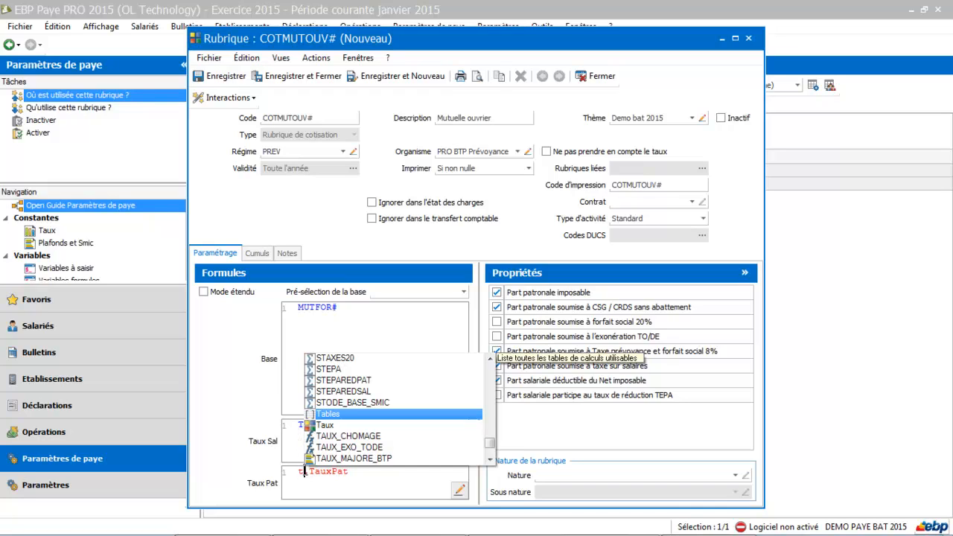
{"action": "type", "text": "x"}
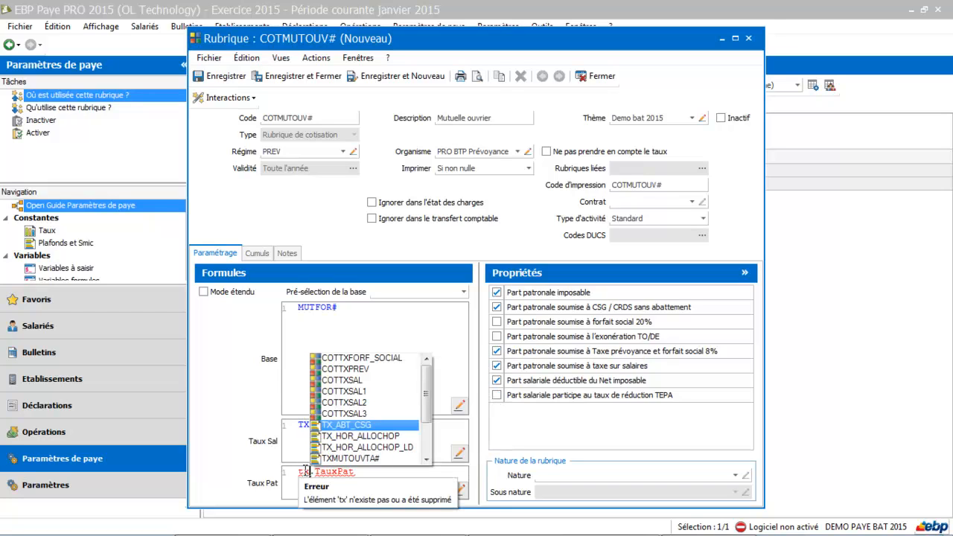
{"action": "double_click", "coordinate": [355, 458]}
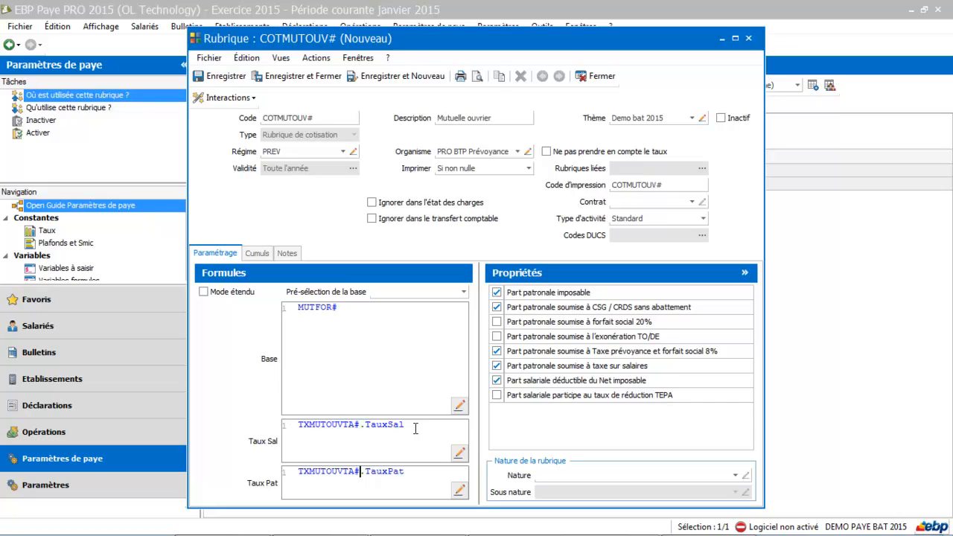
{"action": "mouse_move", "coordinate": [325, 424]}
{"action": "left_click", "coordinate": [306, 76]}
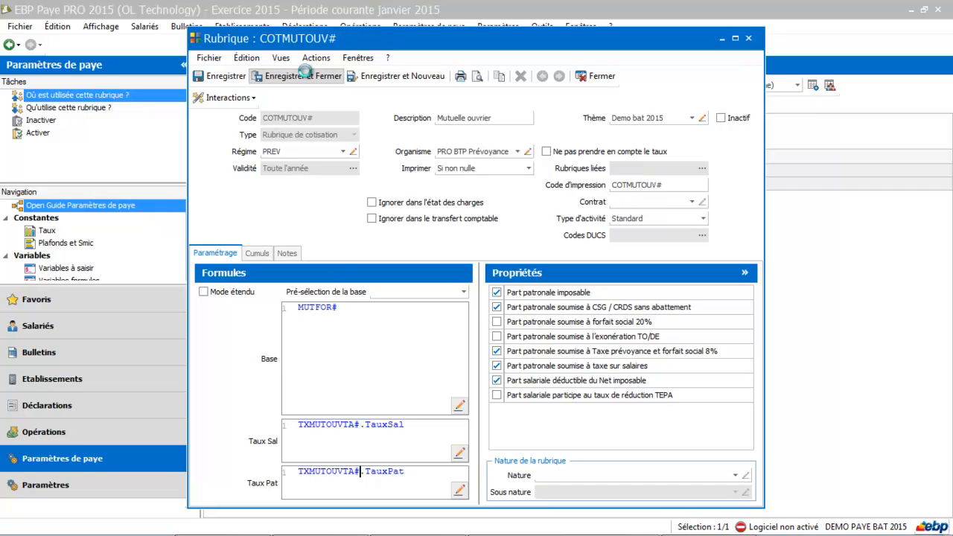